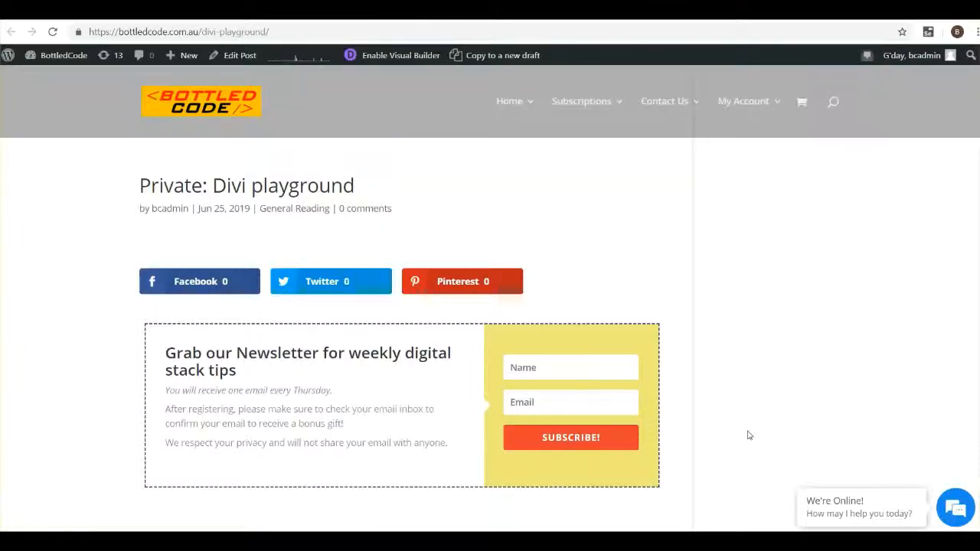
# Enable the Visual Builder on the Divi playground post and open the layout library
pyautogui.click(279, 31)
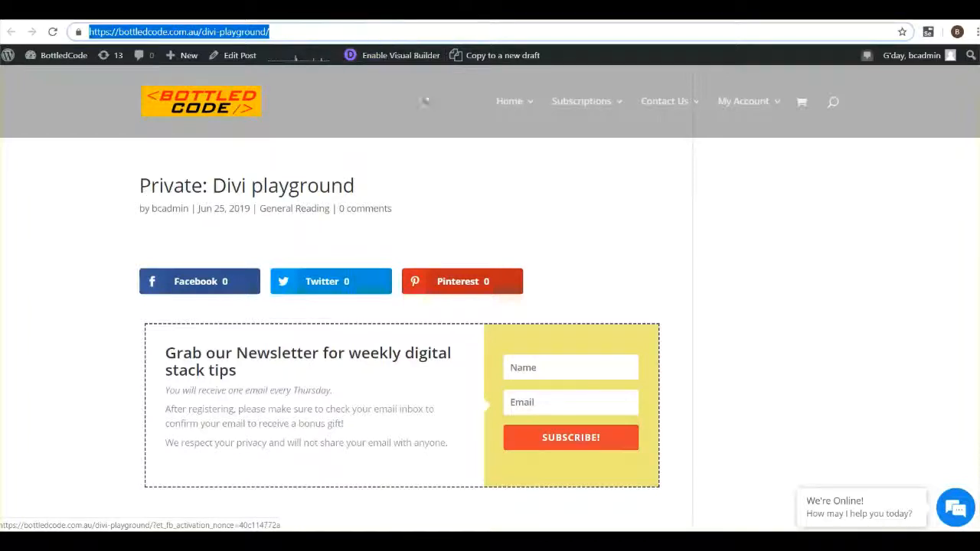
pyautogui.moveTo(919, 59)
pyautogui.click(383, 57)
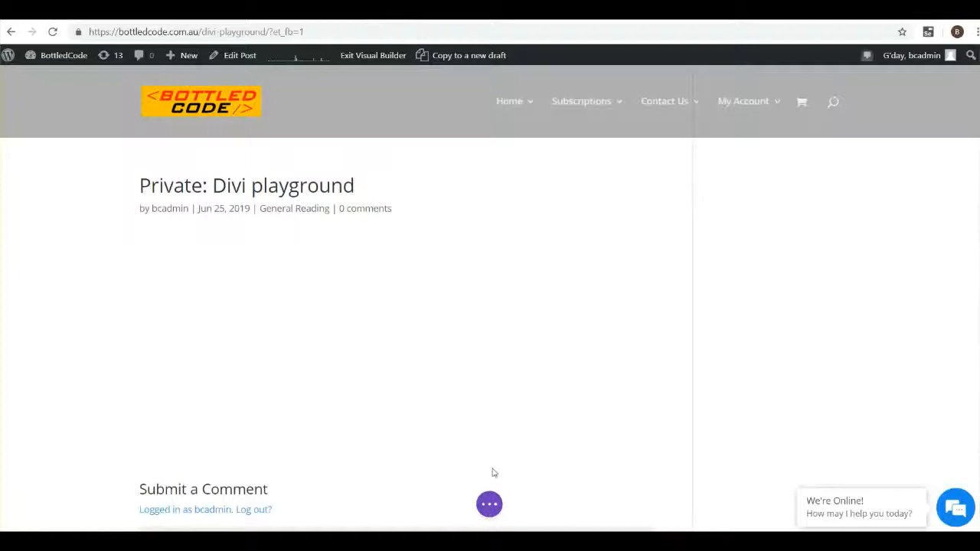
pyautogui.click(489, 504)
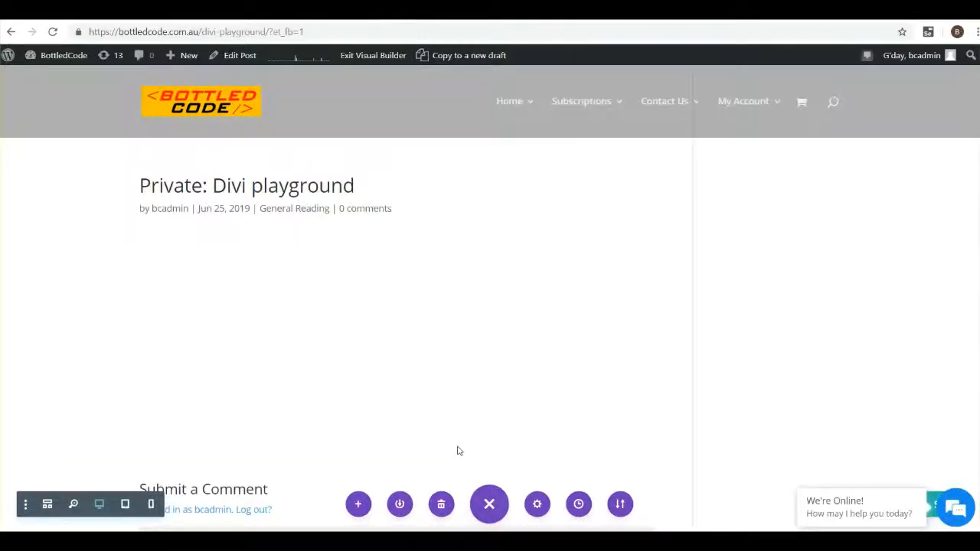
pyautogui.click(358, 504)
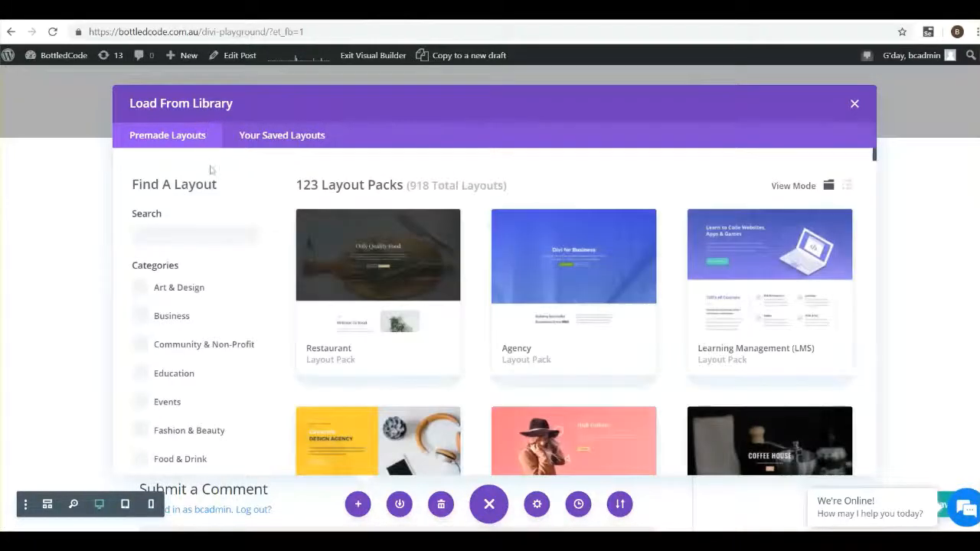
# Browse the premade layout packs and preview the SEO Agency pack's Landing, Blog and Case Study pages
pyautogui.scroll(-4, 469, 287)
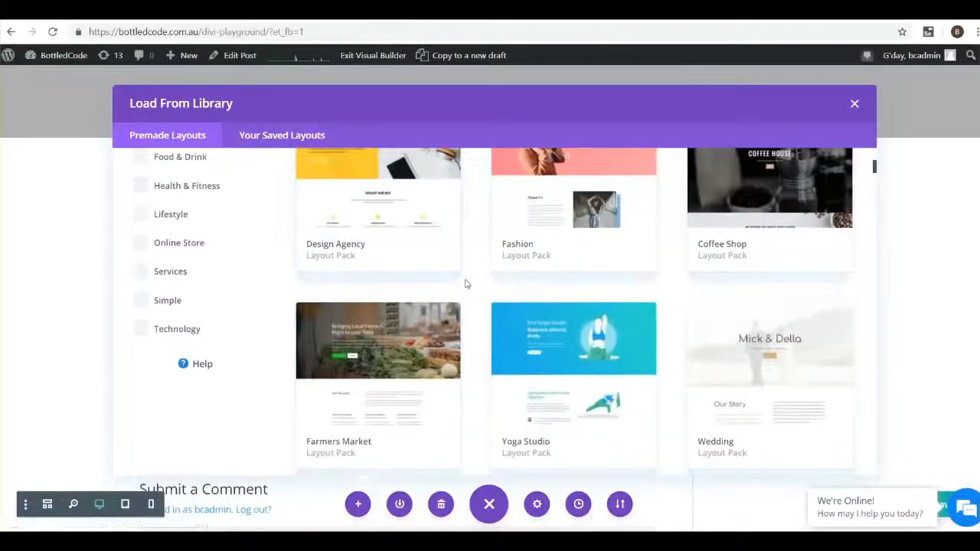
pyautogui.scroll(-10, 468, 288)
pyautogui.scroll(-5, 465, 284)
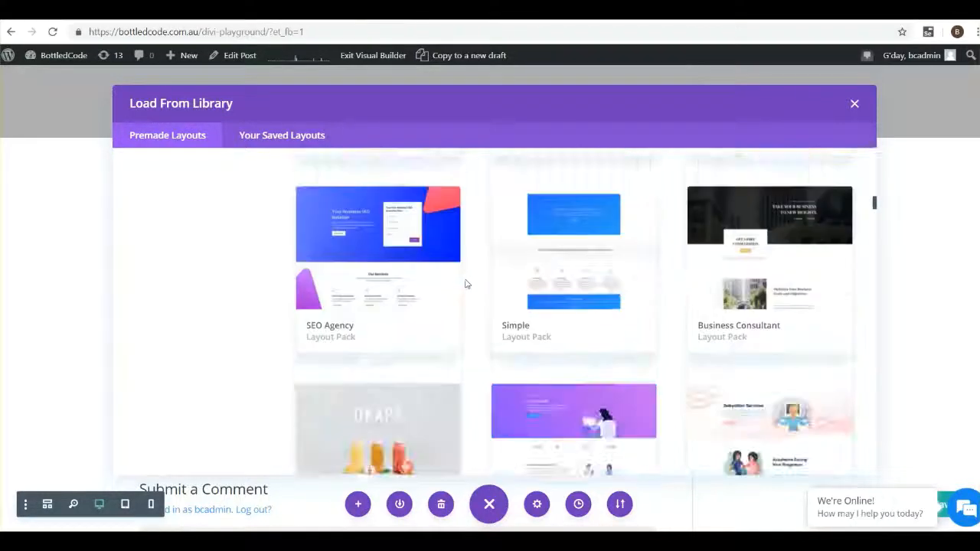
pyautogui.click(410, 290)
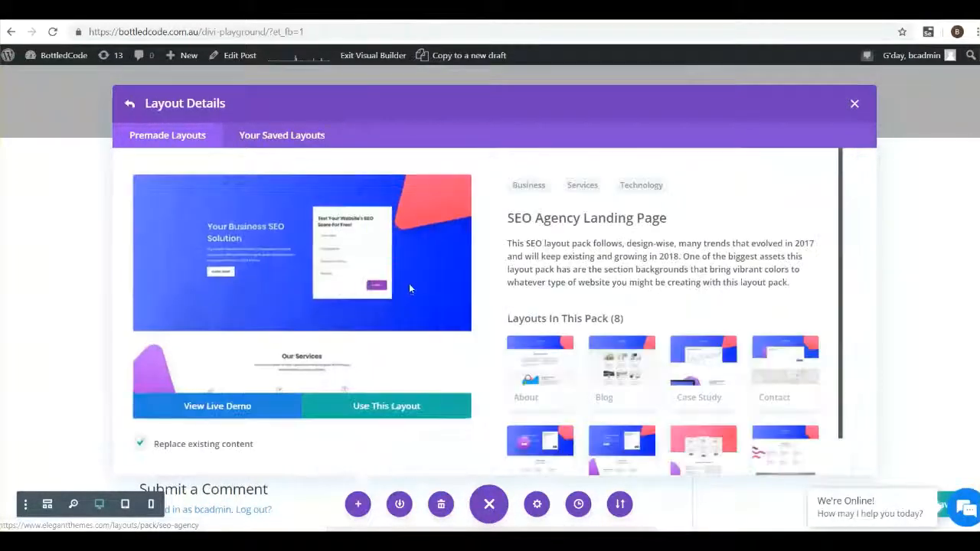
pyautogui.click(618, 375)
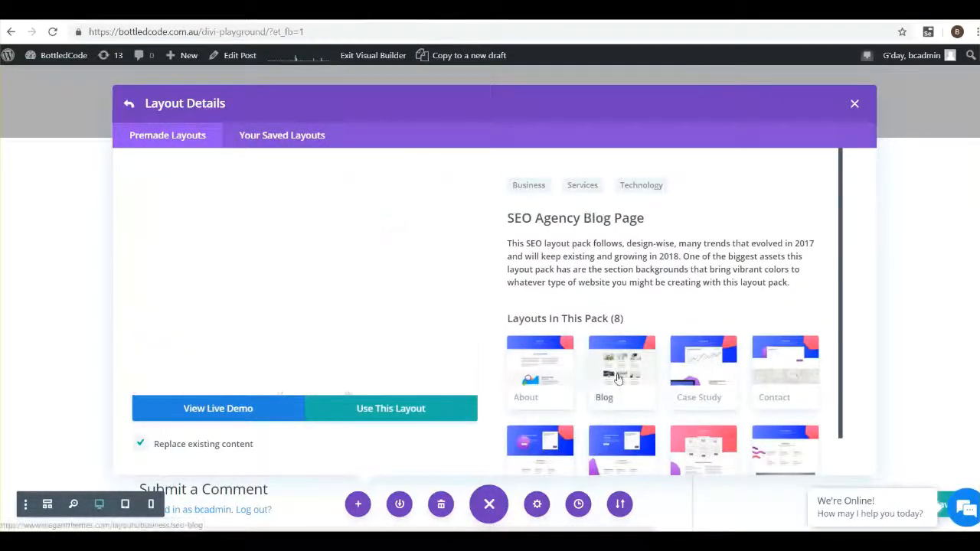
pyautogui.click(689, 375)
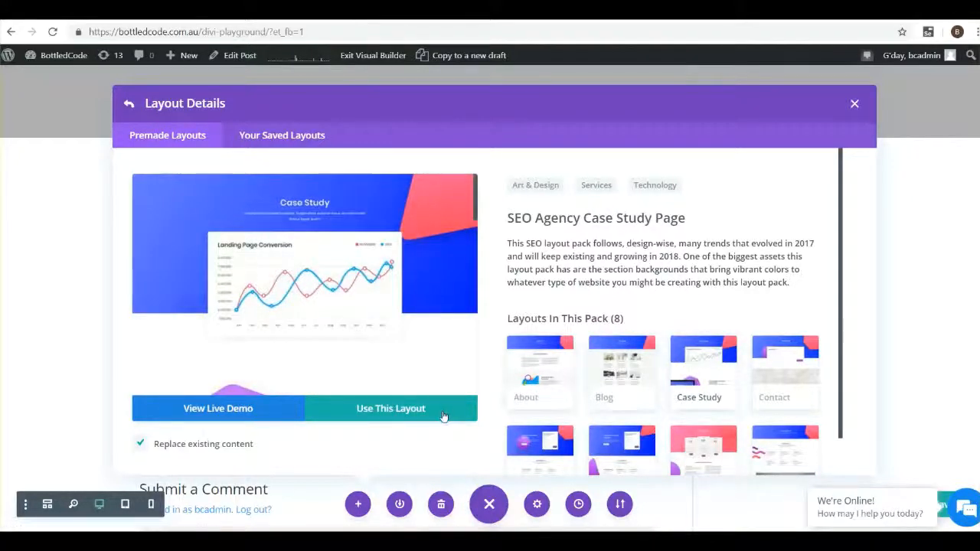
# Load the saved Blog Main layout in place of the existing content and look through the page
pyautogui.click(279, 144)
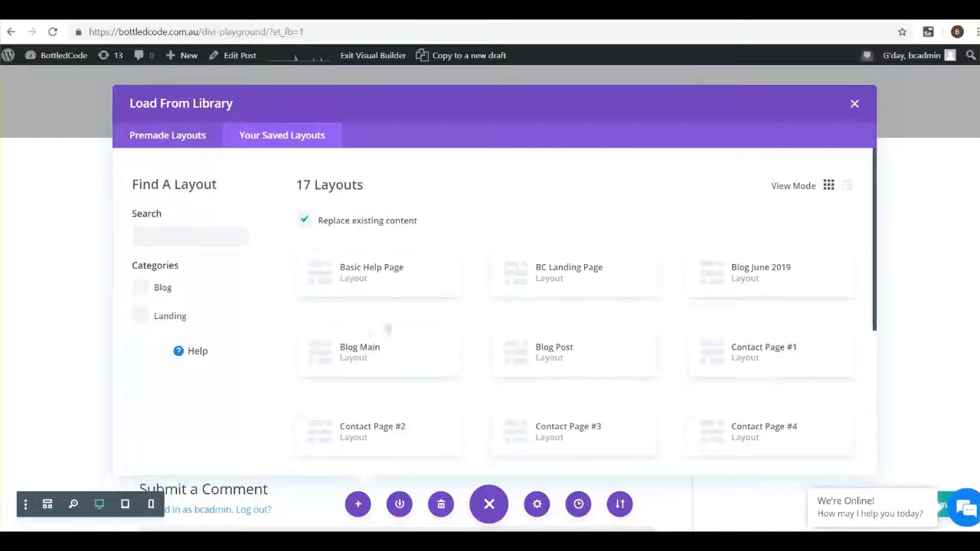
pyautogui.click(380, 357)
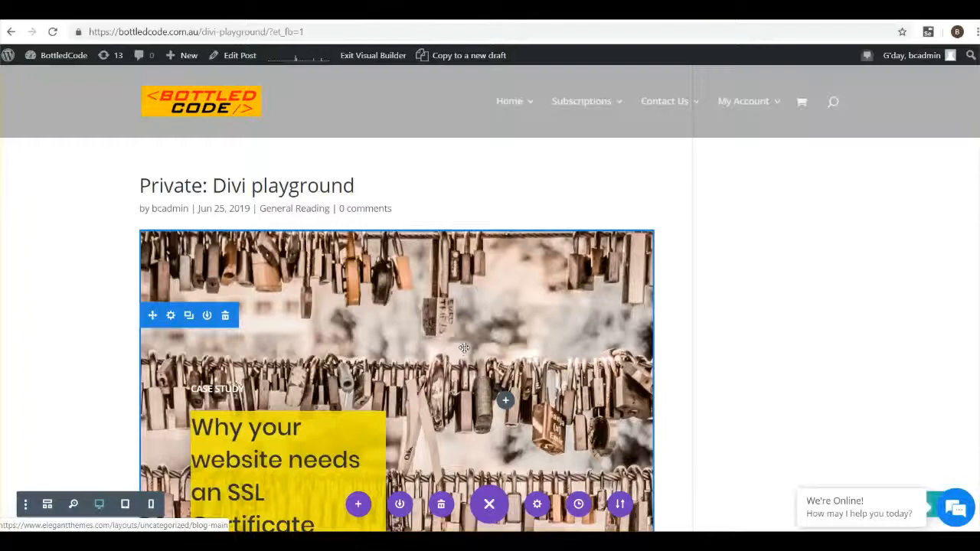
pyautogui.scroll(-10, 464, 348)
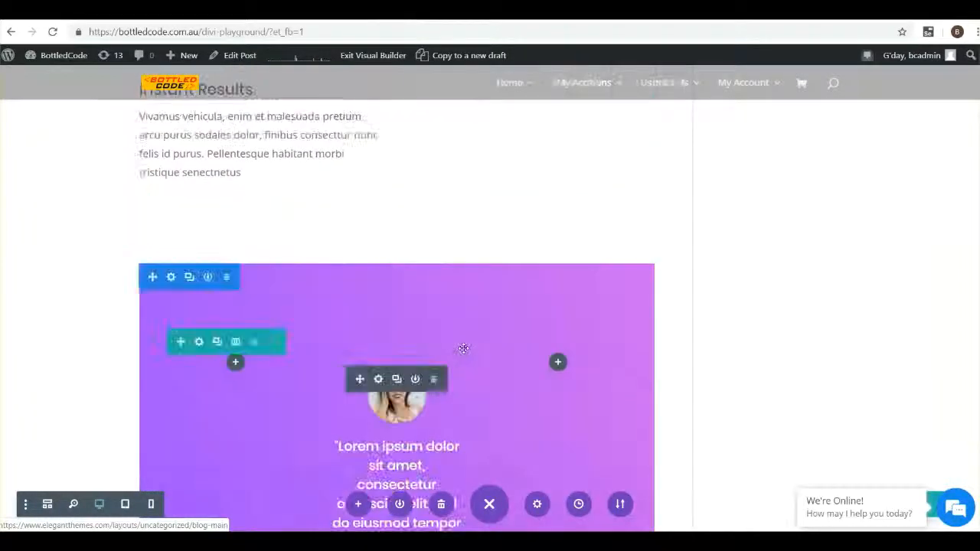
pyautogui.scroll(-10, 465, 349)
pyautogui.scroll(5, 460, 349)
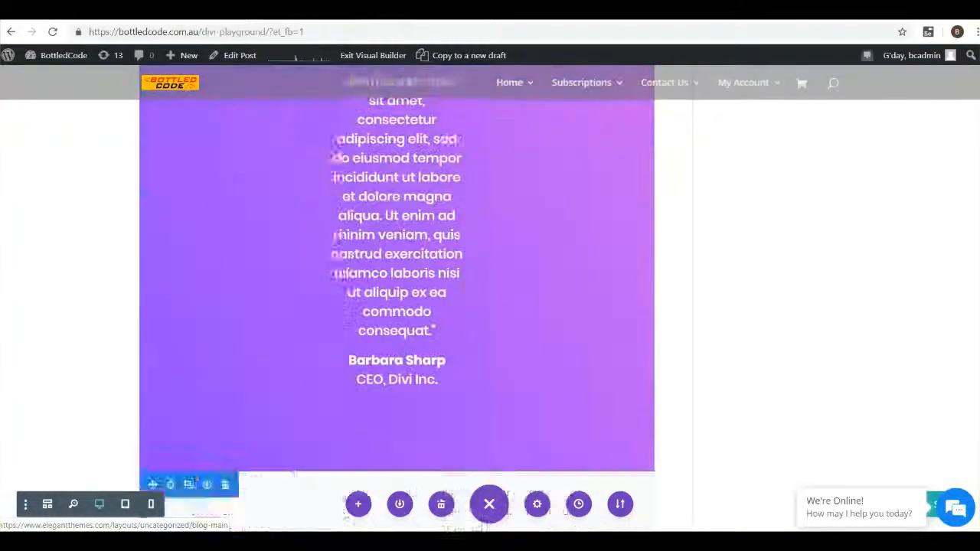
pyautogui.scroll(15, 461, 346)
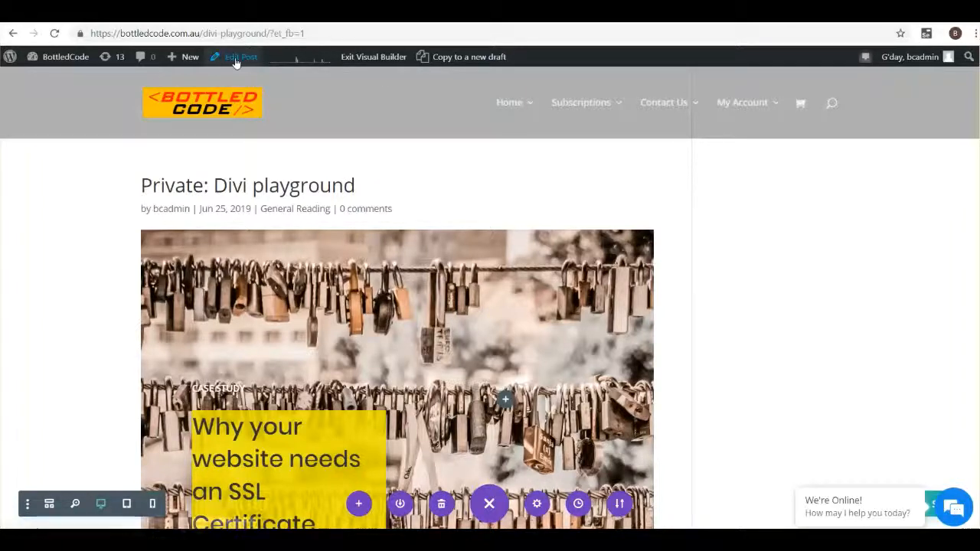
# Exit the Visual Builder with the changes saved and open the post in the WordPress editor
pyautogui.click(374, 57)
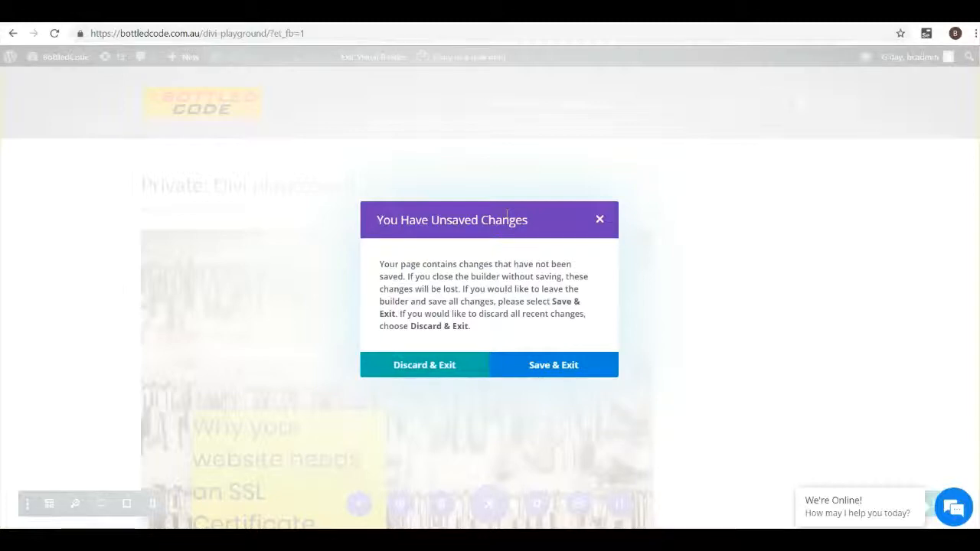
pyautogui.click(542, 366)
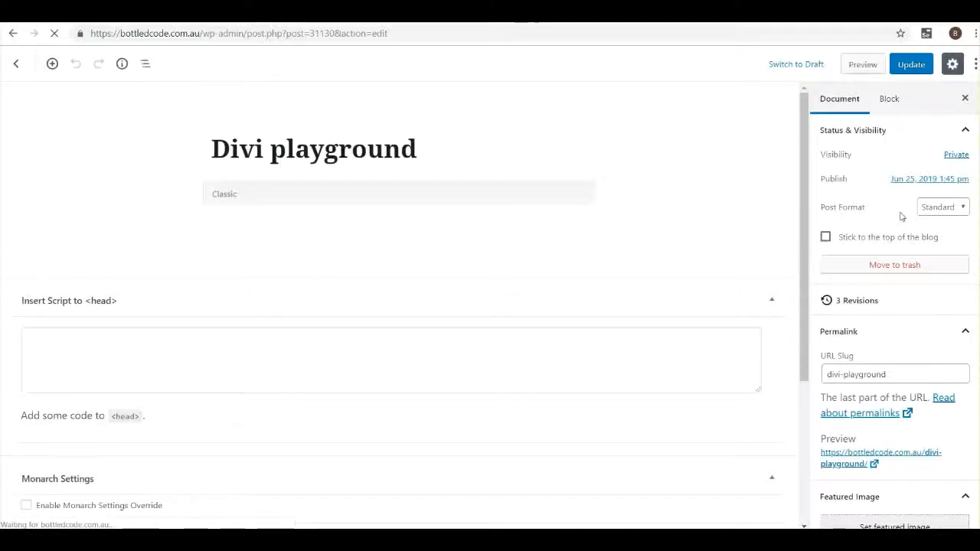
# Set the post's Divi page layout to Fullwidth
pyautogui.scroll(-2, 874, 314)
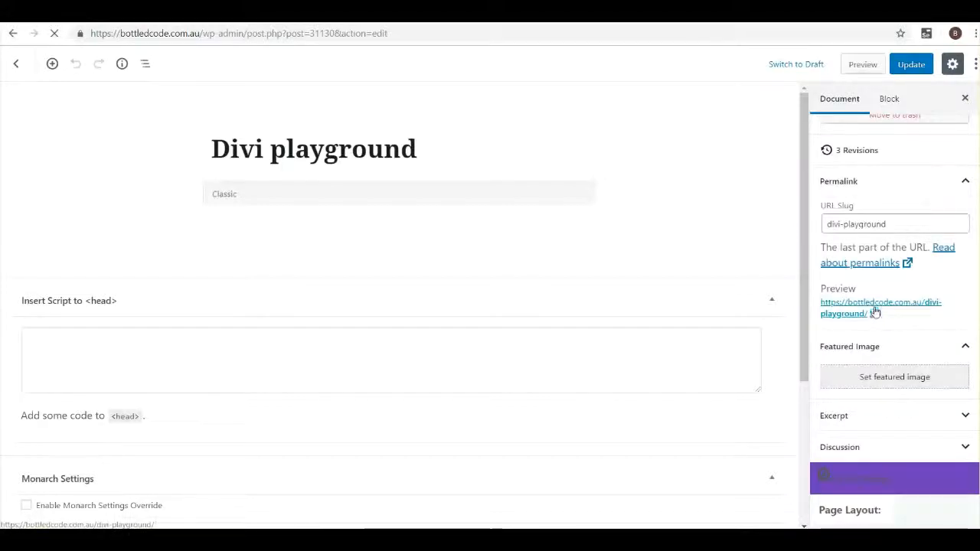
pyautogui.click(871, 509)
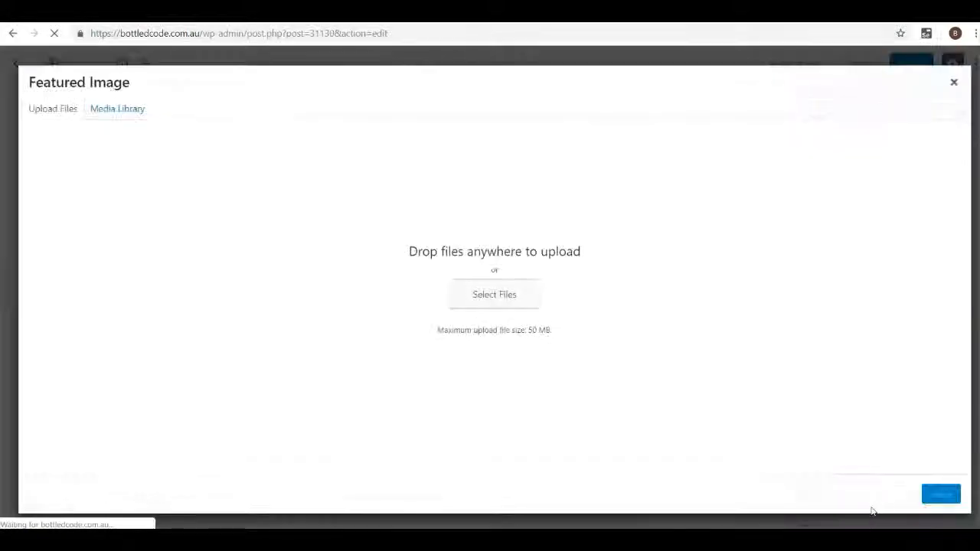
pyautogui.click(953, 83)
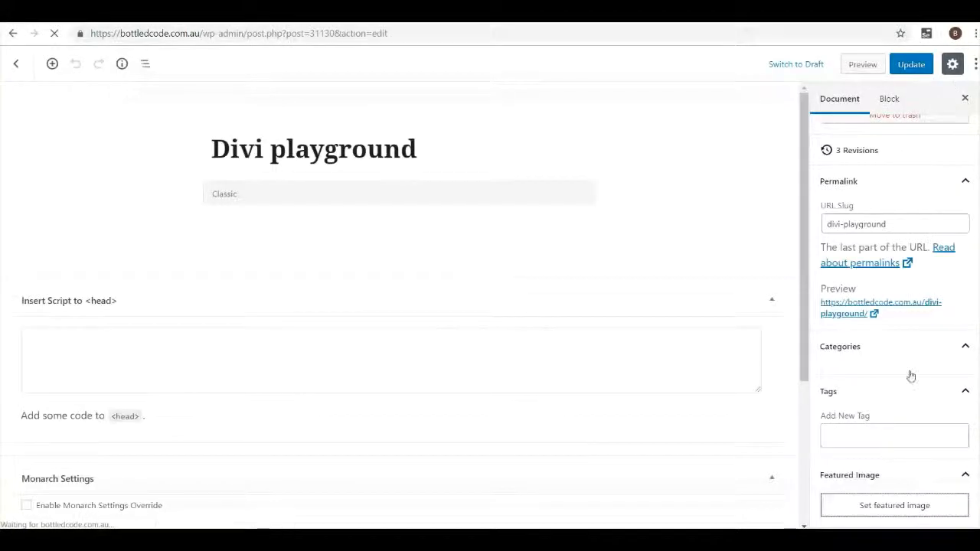
pyautogui.scroll(-5, 908, 380)
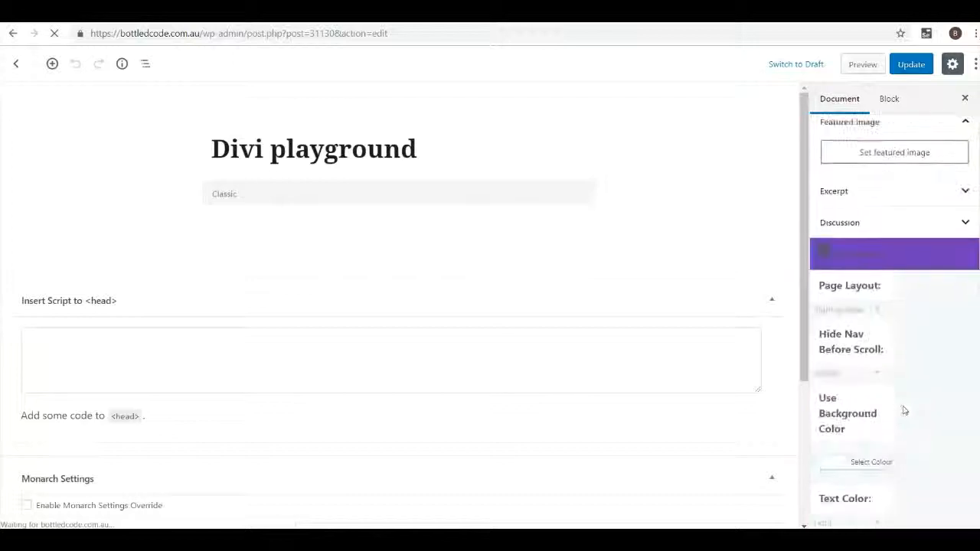
pyautogui.click(859, 311)
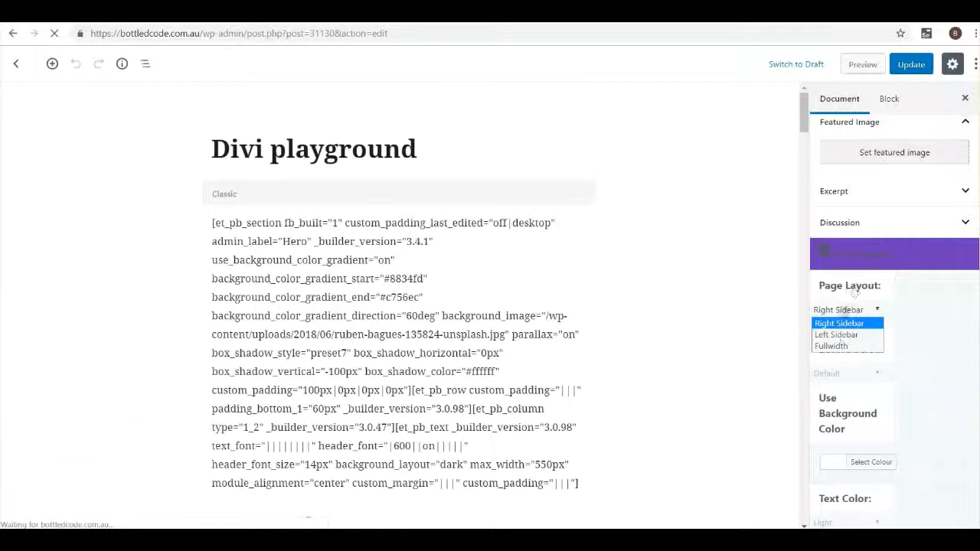
pyautogui.click(834, 346)
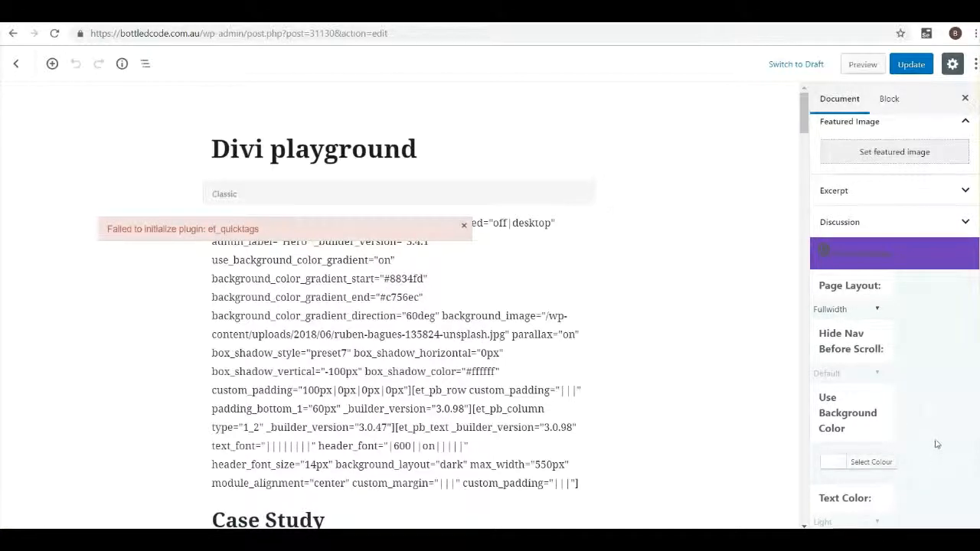
# Update the post and view it on the site
pyautogui.scroll(8, 937, 452)
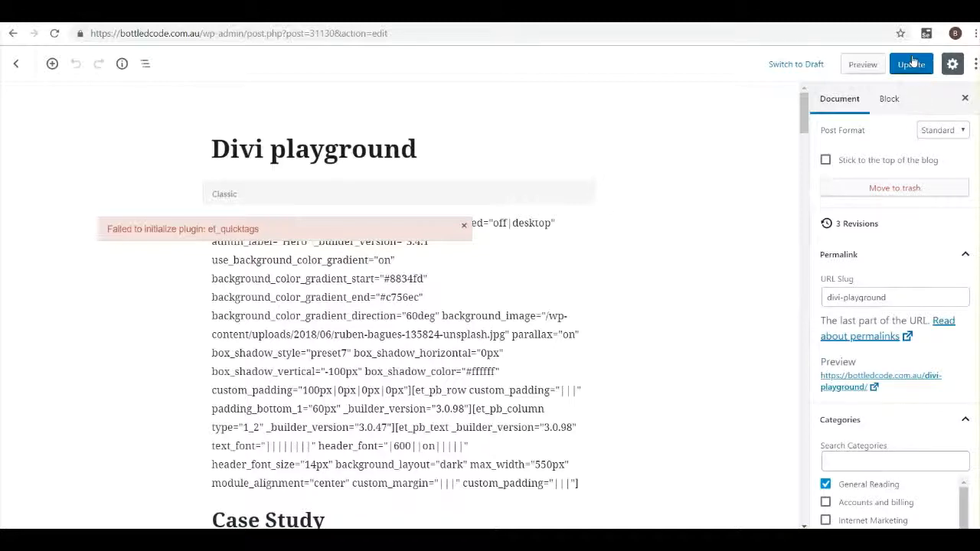
pyautogui.click(913, 65)
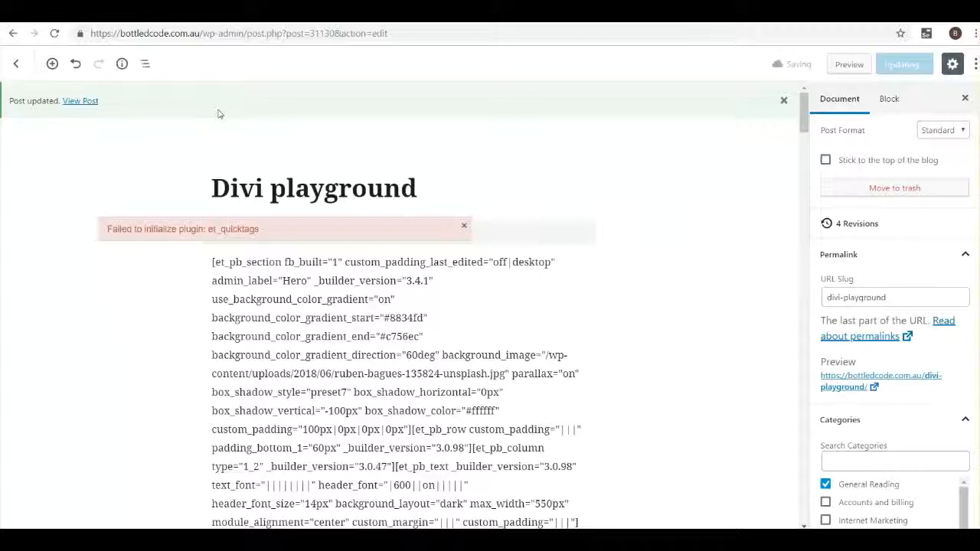
pyautogui.click(81, 102)
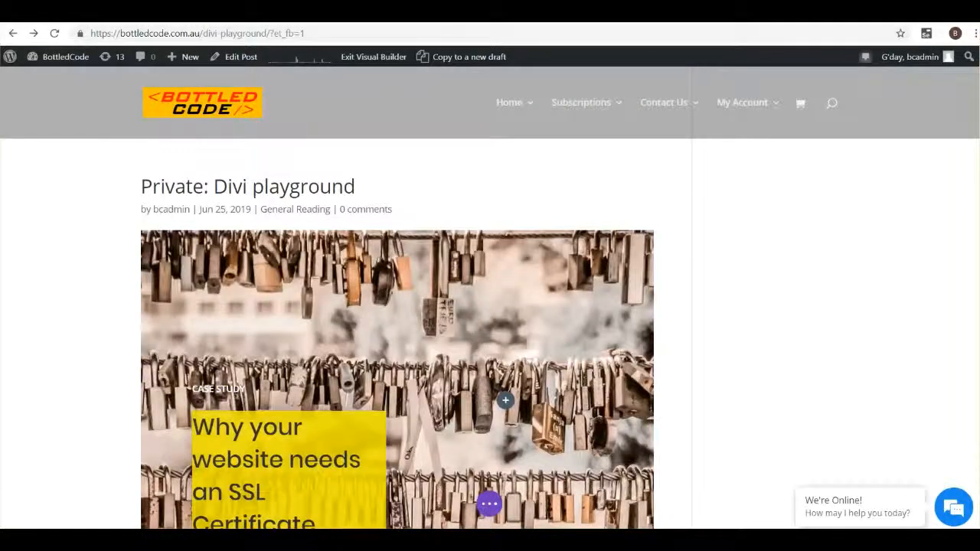
# Reload the post in the Visual Builder and examine its sections from the hero down to The Results
pyautogui.click(54, 33)
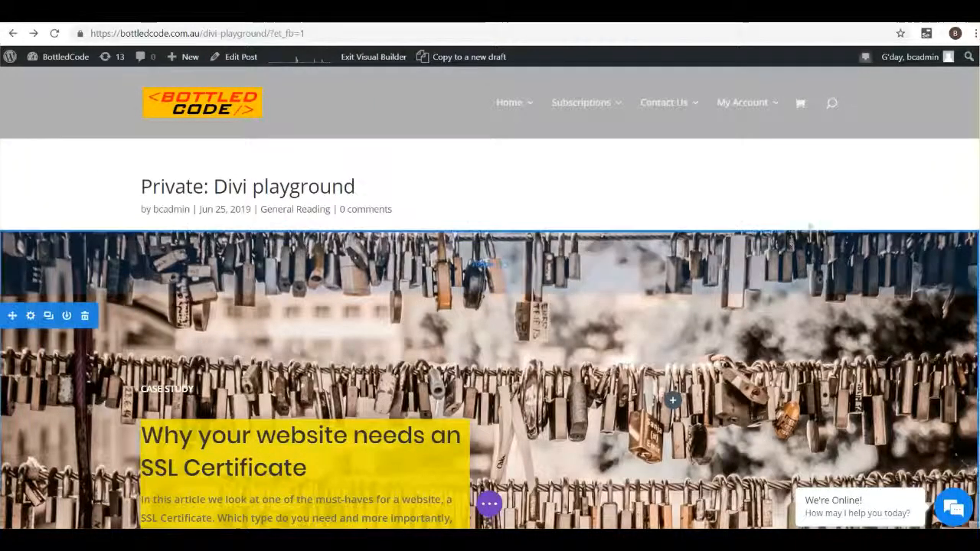
pyautogui.scroll(-12, 824, 300)
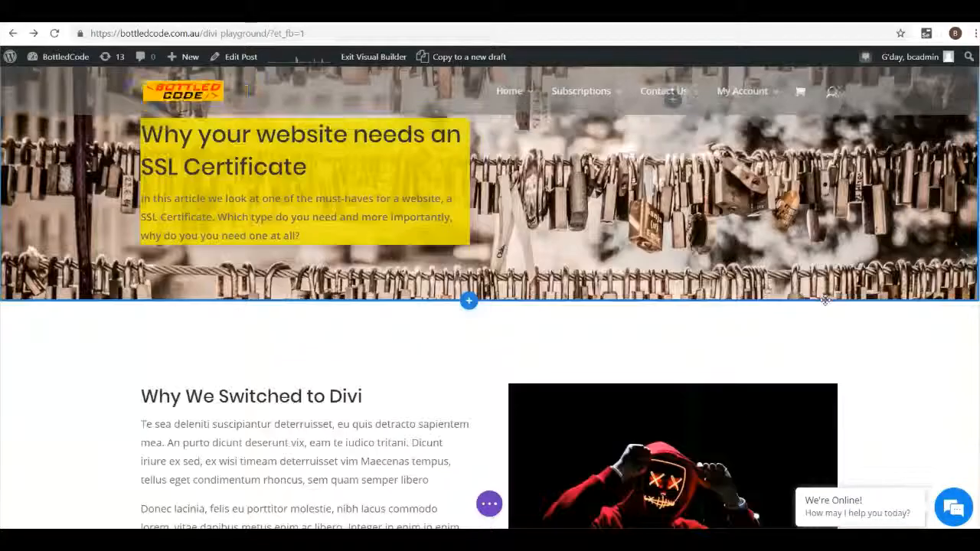
pyautogui.scroll(-20, 825, 300)
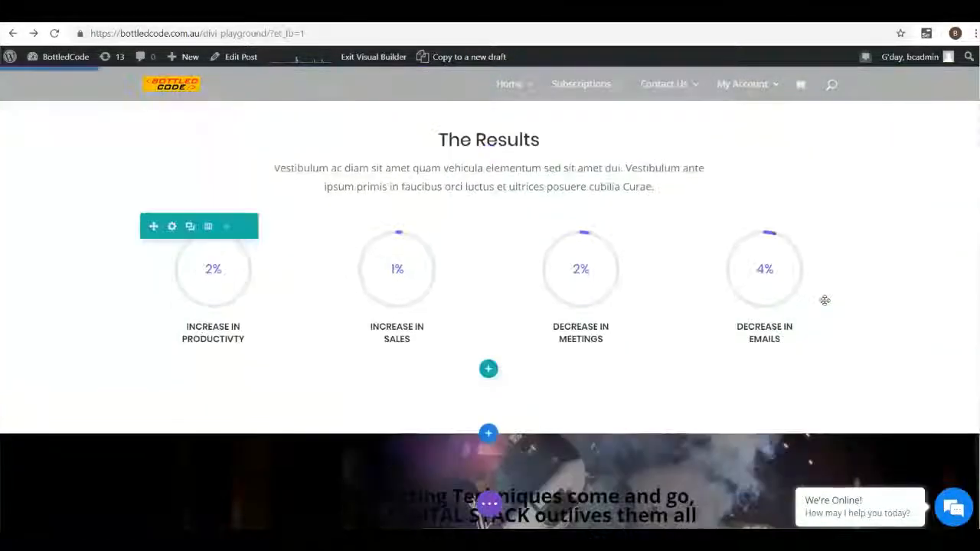
pyautogui.scroll(20, 825, 300)
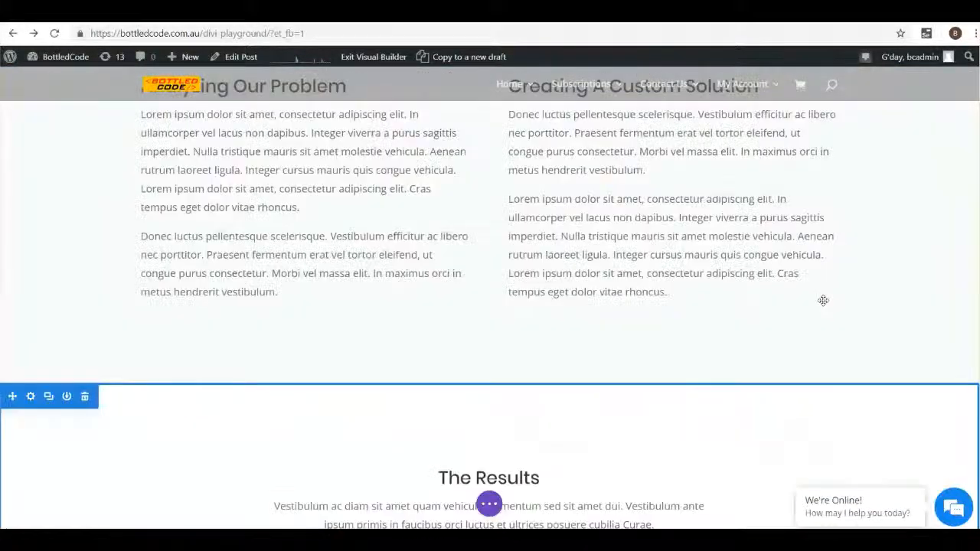
pyautogui.scroll(2, 823, 300)
pyautogui.scroll(-4, 823, 300)
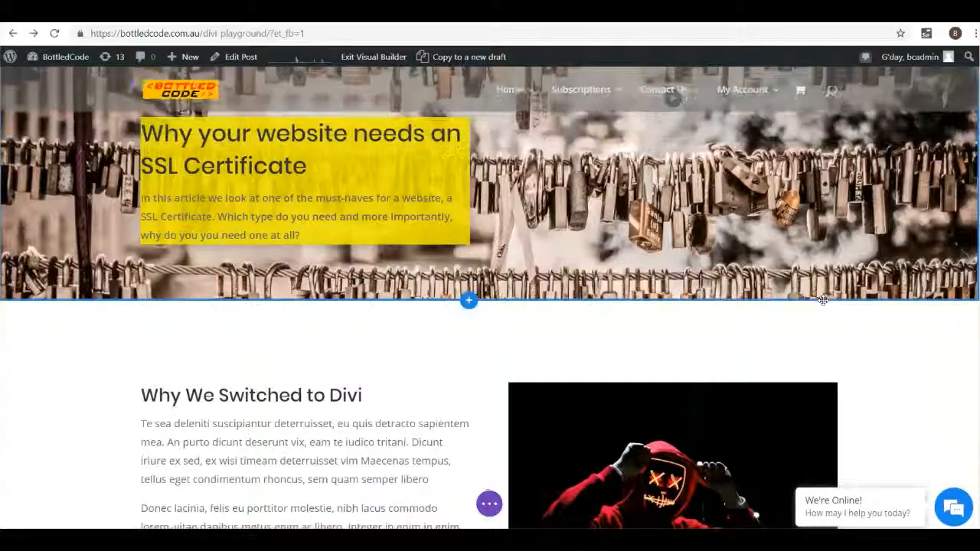
pyautogui.scroll(4, 826, 300)
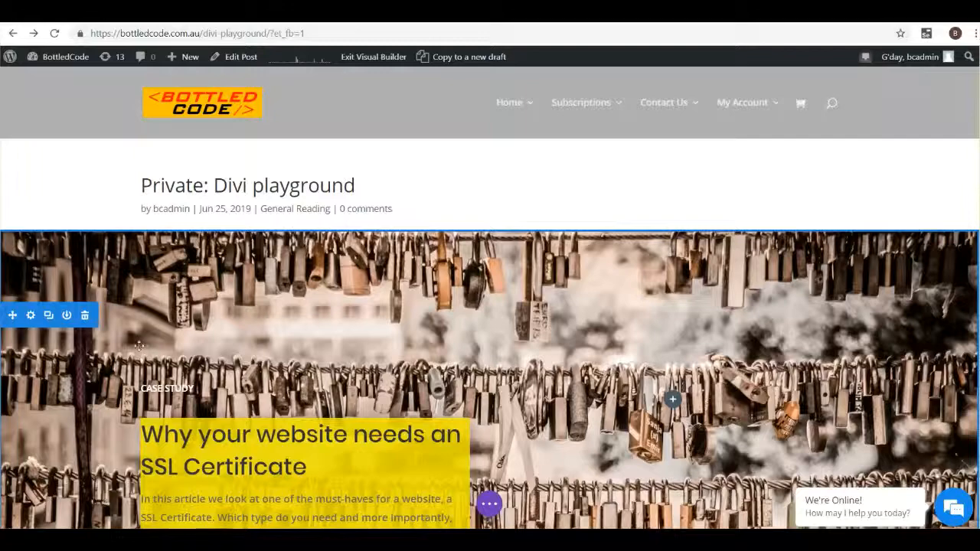
# Replace the hero section's background image with account-management.jpg from the media library
pyautogui.scroll(-3, 140, 346)
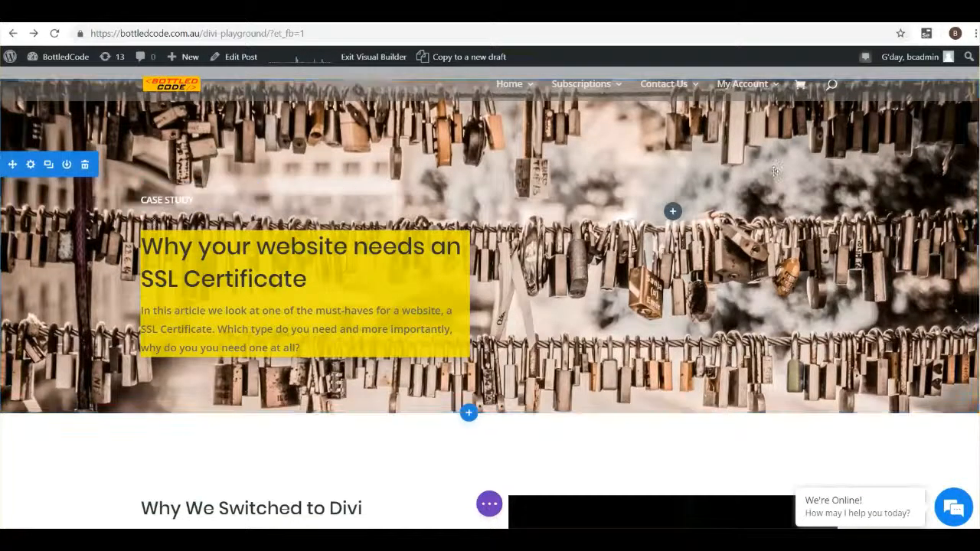
pyautogui.click(30, 167)
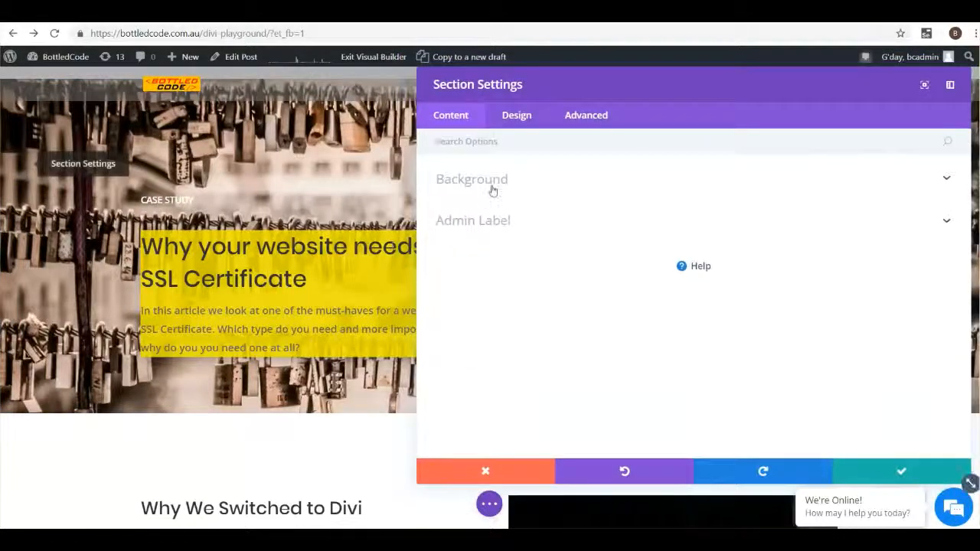
pyautogui.click(493, 184)
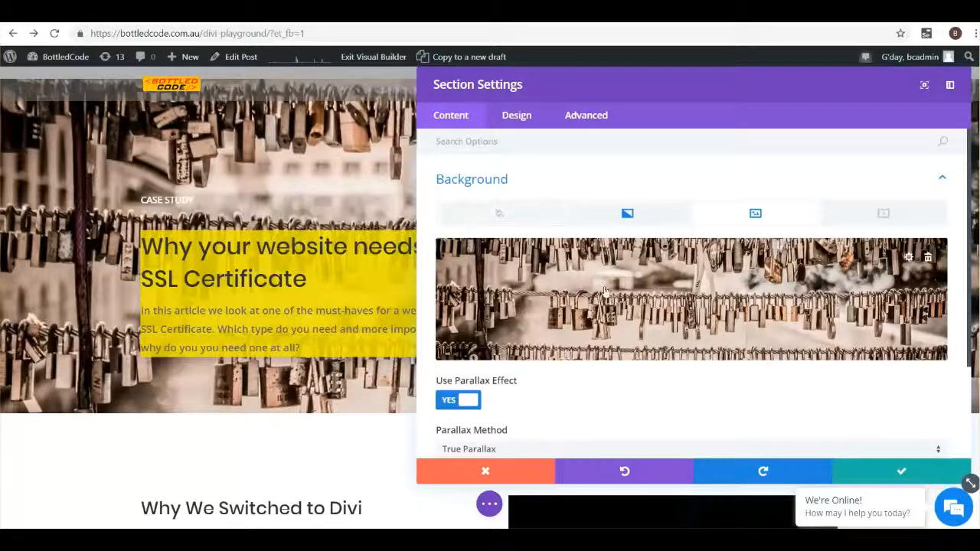
pyautogui.click(608, 293)
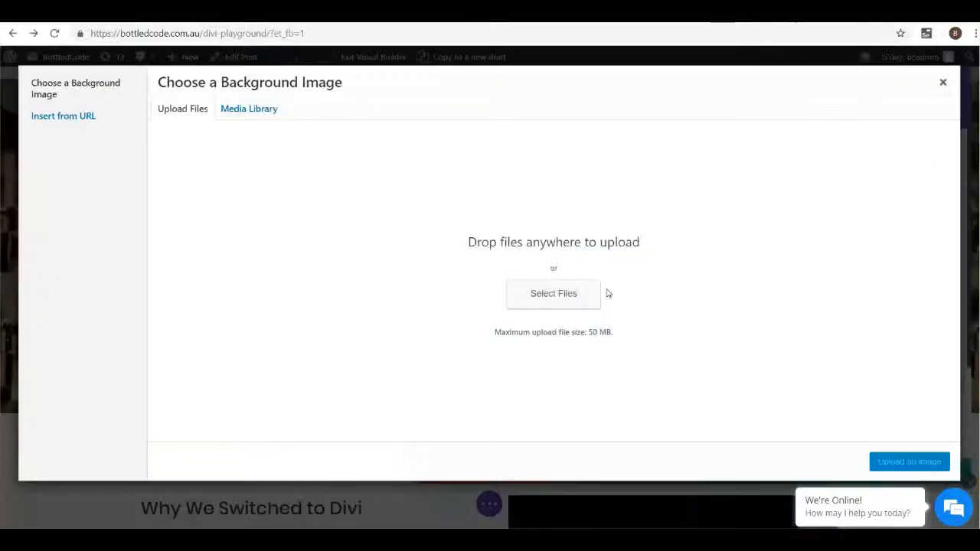
pyautogui.click(246, 113)
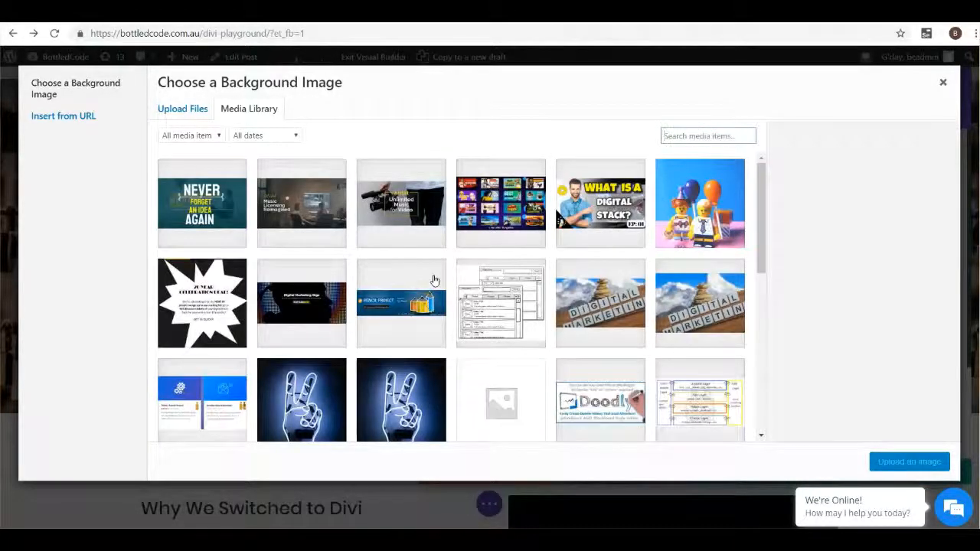
pyautogui.scroll(-1, 434, 313)
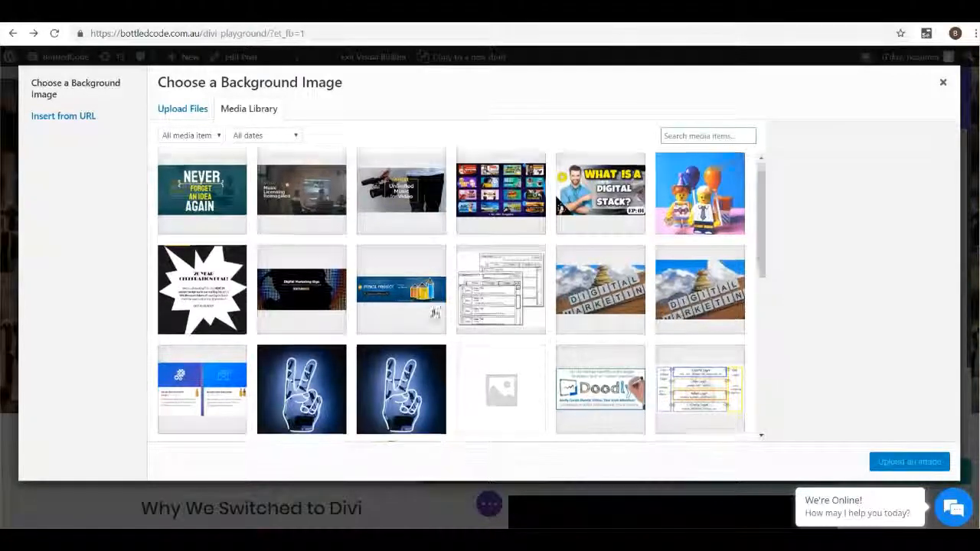
pyautogui.scroll(-5, 434, 312)
pyautogui.scroll(2, 433, 314)
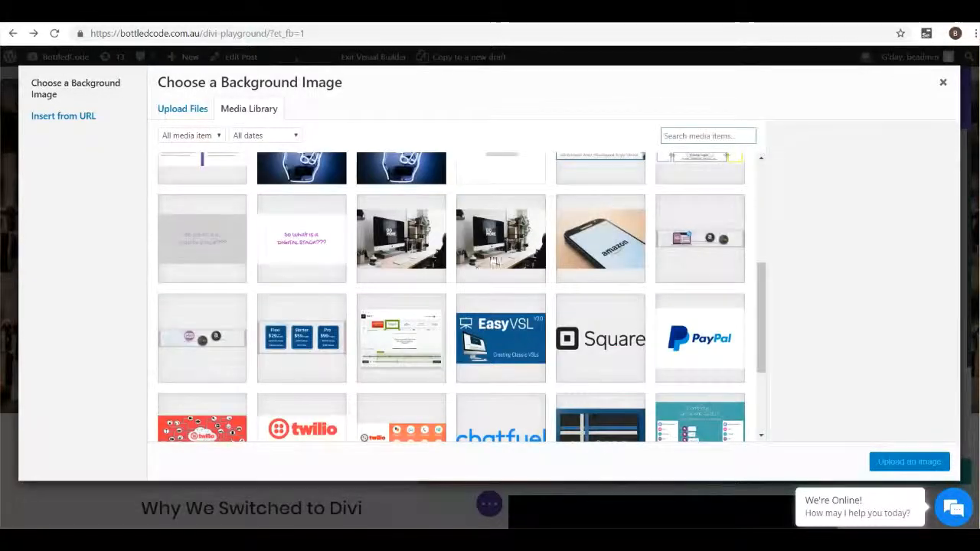
pyautogui.click(494, 262)
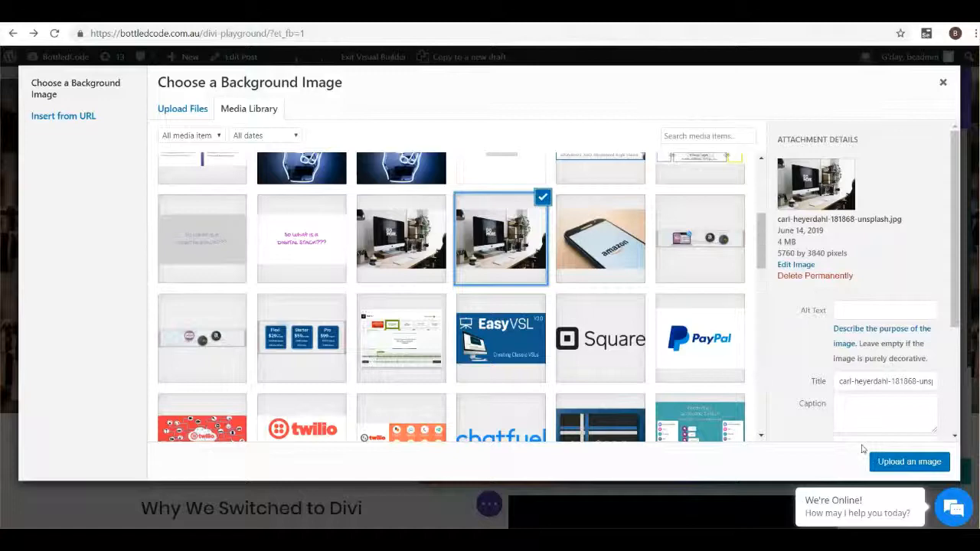
pyautogui.click(407, 250)
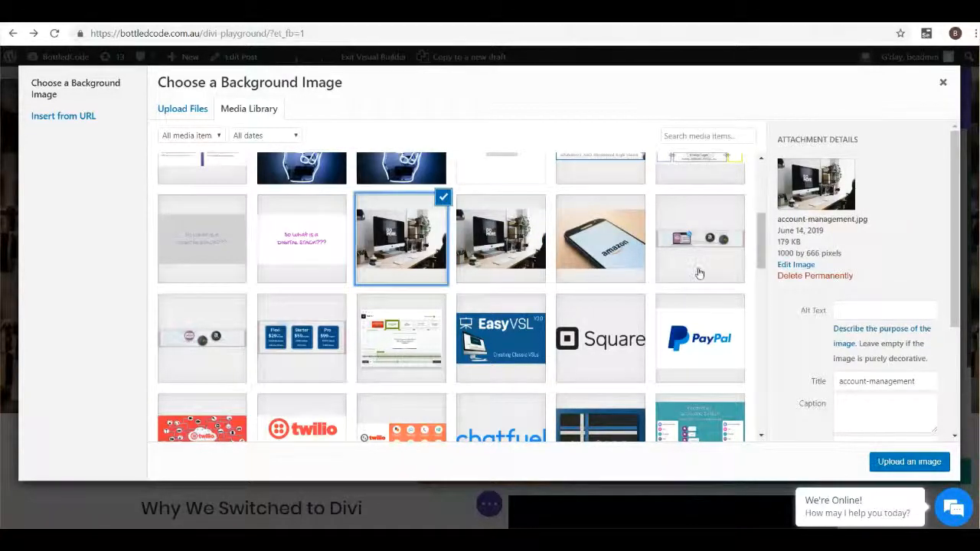
pyautogui.click(908, 461)
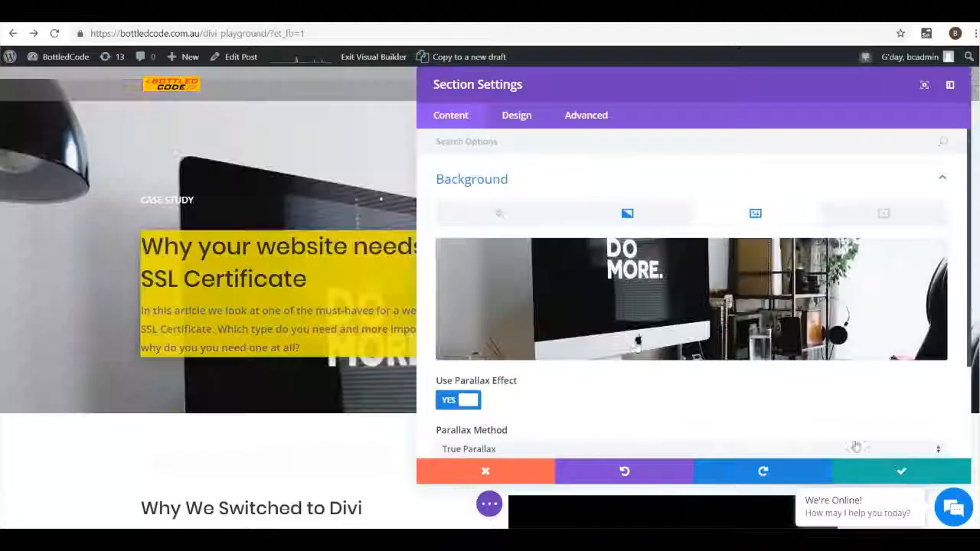
# Reopen the background image library and check the file size of the 5760 by 3840 pixel version of the desk photo
pyautogui.click(636, 345)
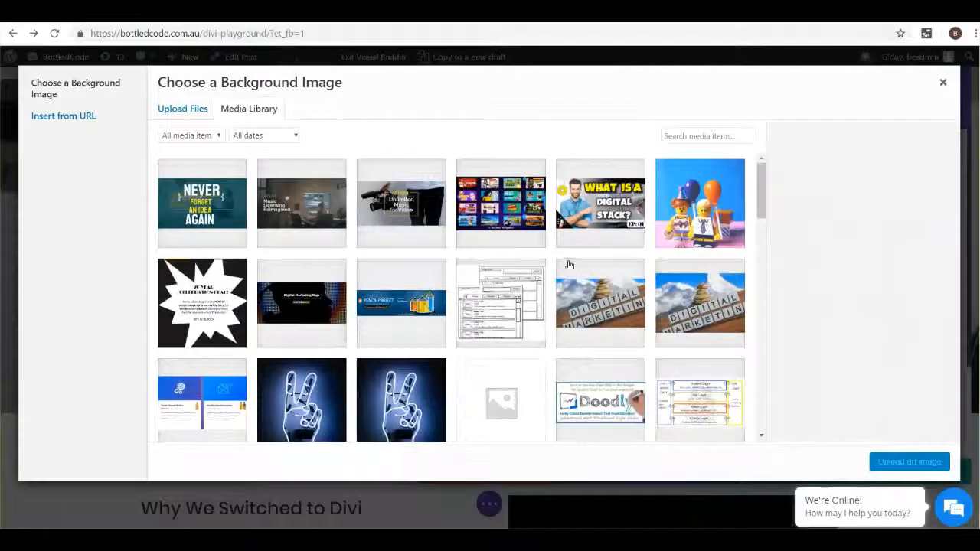
pyautogui.scroll(-2, 493, 268)
pyautogui.scroll(-3, 493, 268)
pyautogui.scroll(2, 492, 253)
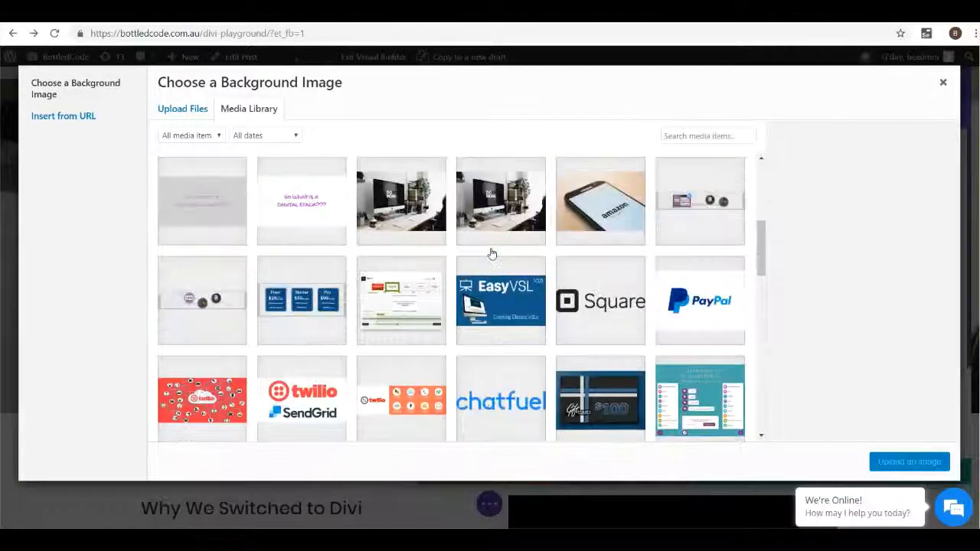
pyautogui.click(514, 235)
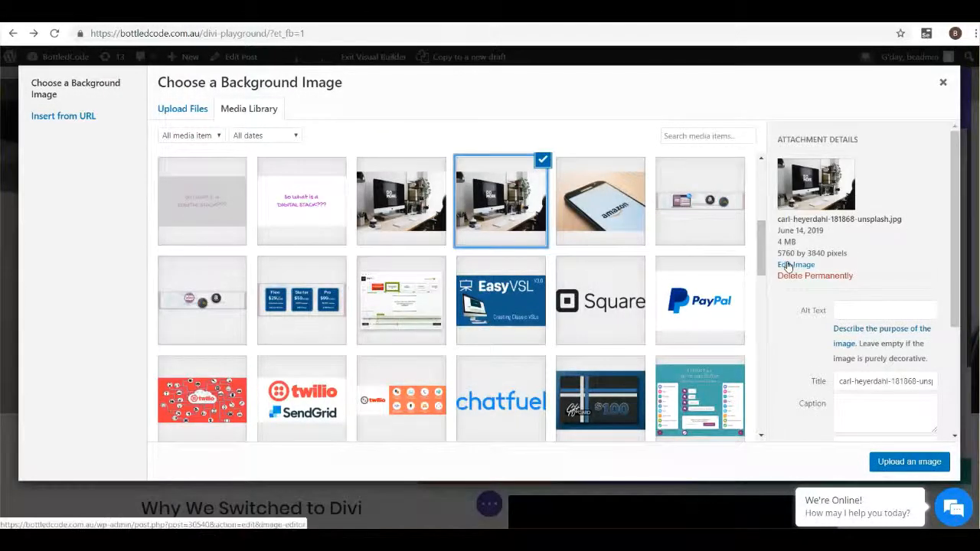
pyautogui.moveTo(780, 241); pyautogui.dragTo(796, 242)
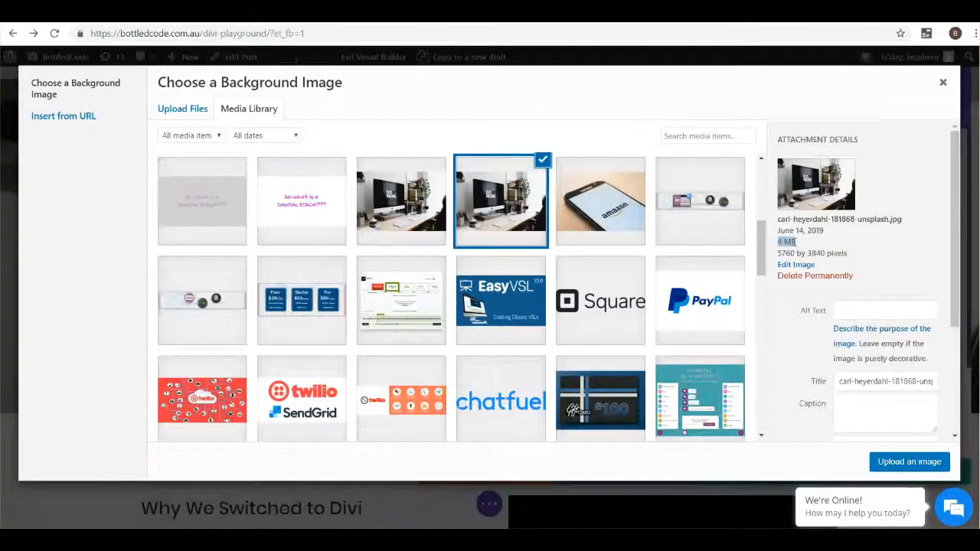
# Reselect account-management.jpg, check its file size, and save it as the hero section's background
pyautogui.click(398, 197)
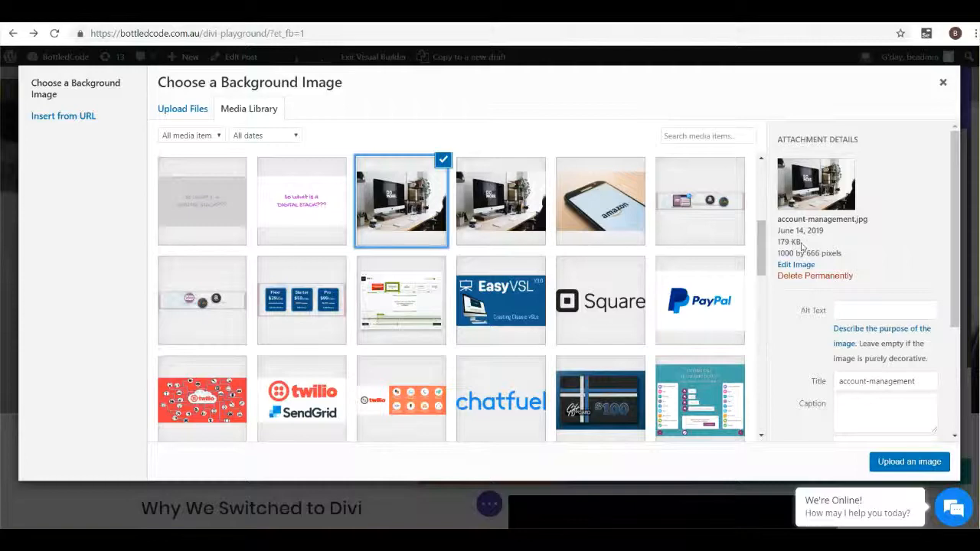
pyautogui.moveTo(801, 241); pyautogui.dragTo(779, 242)
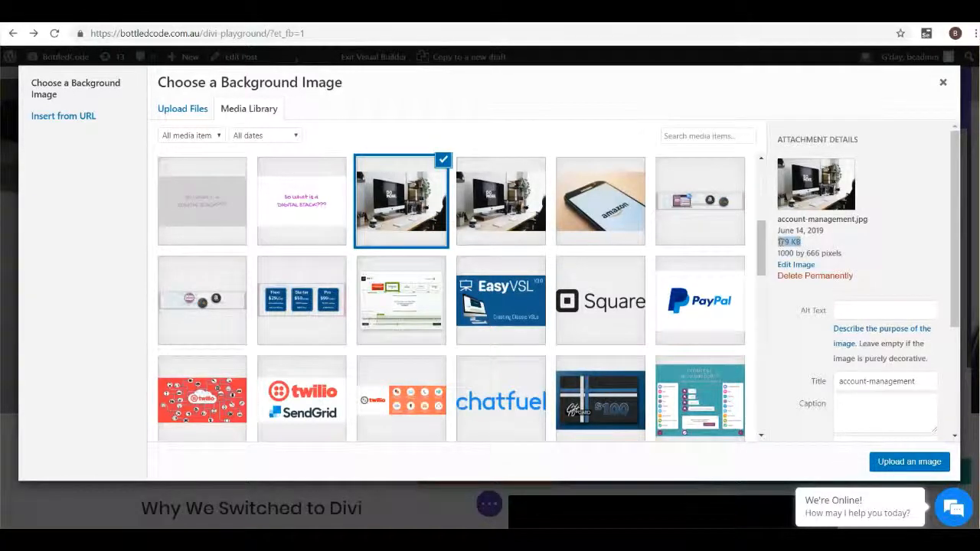
pyautogui.click(909, 463)
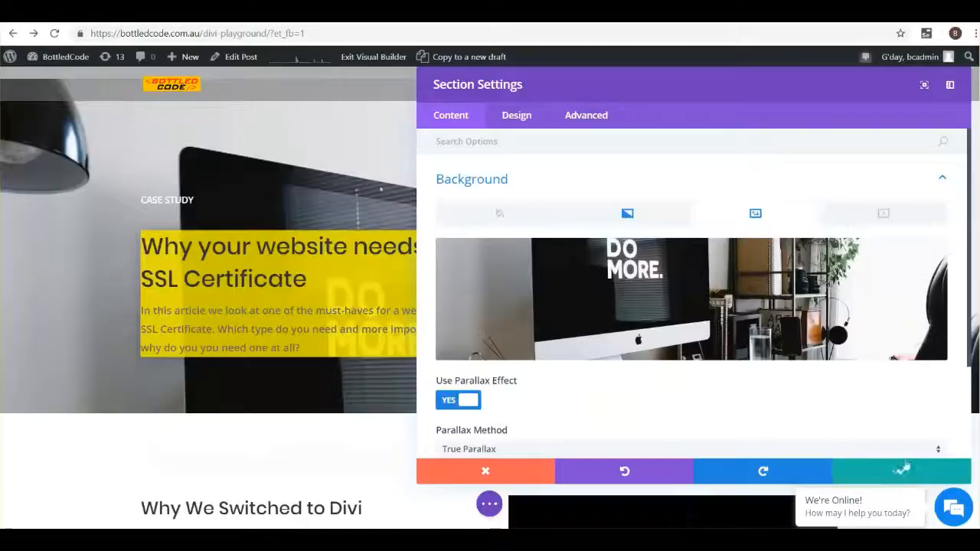
pyautogui.click(863, 470)
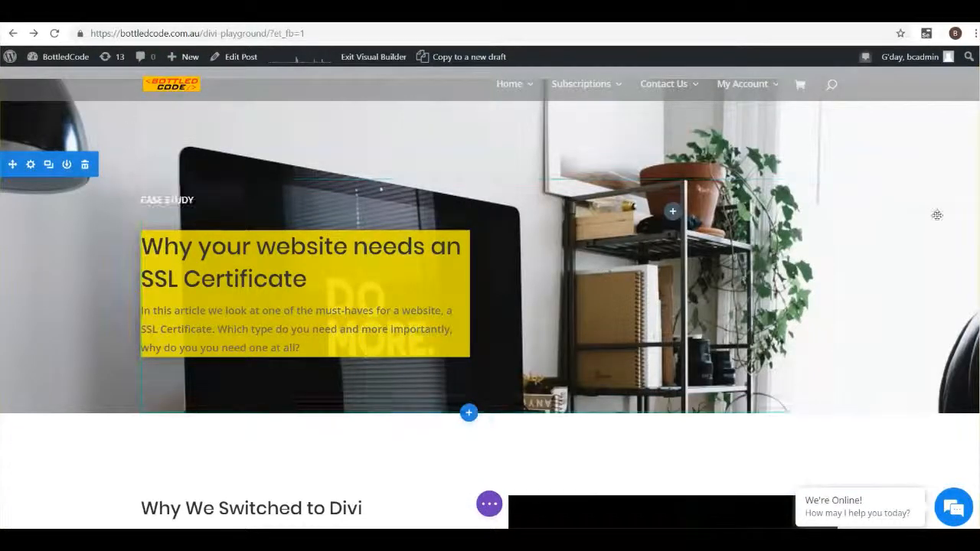
# Examine the column layout options of the hero row without changing the layout
pyautogui.moveTo(477, 309)
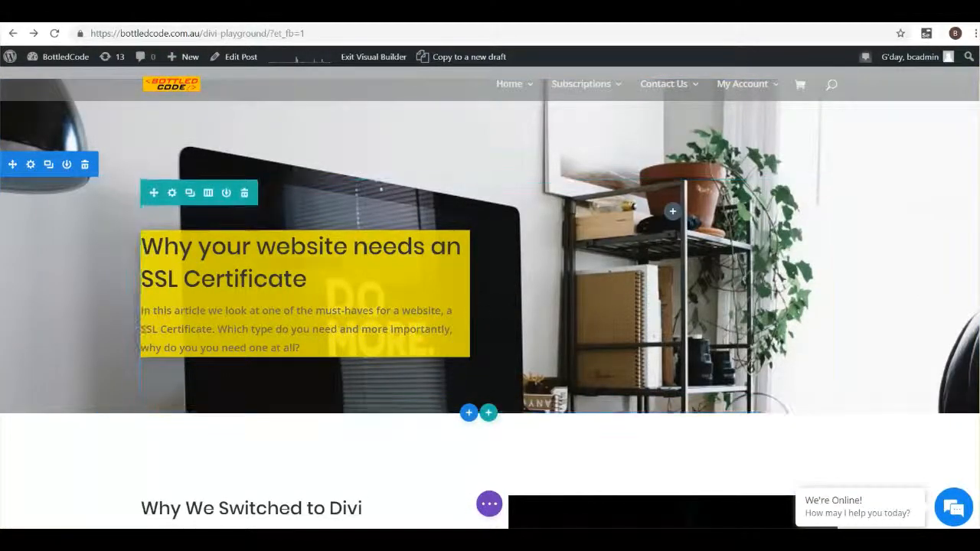
pyautogui.moveTo(305, 307)
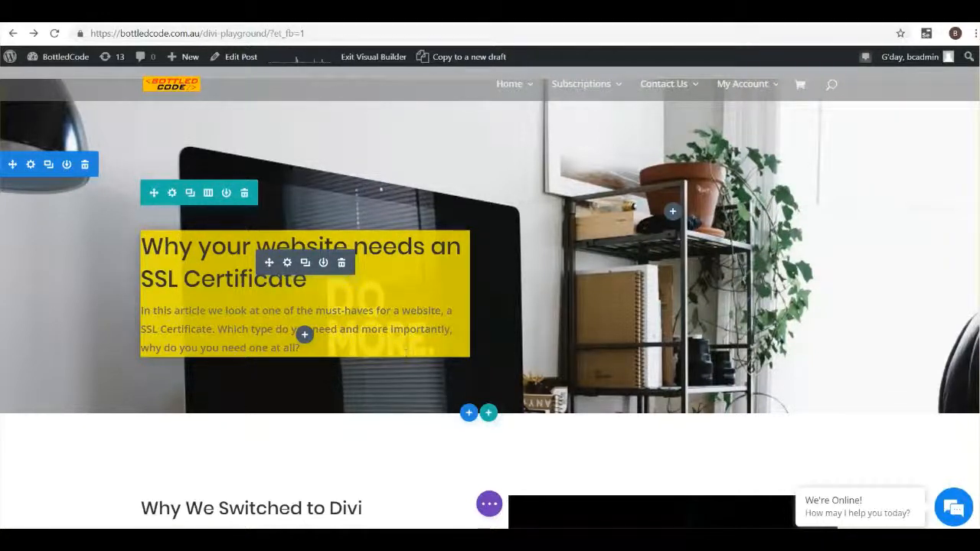
pyautogui.moveTo(345, 265)
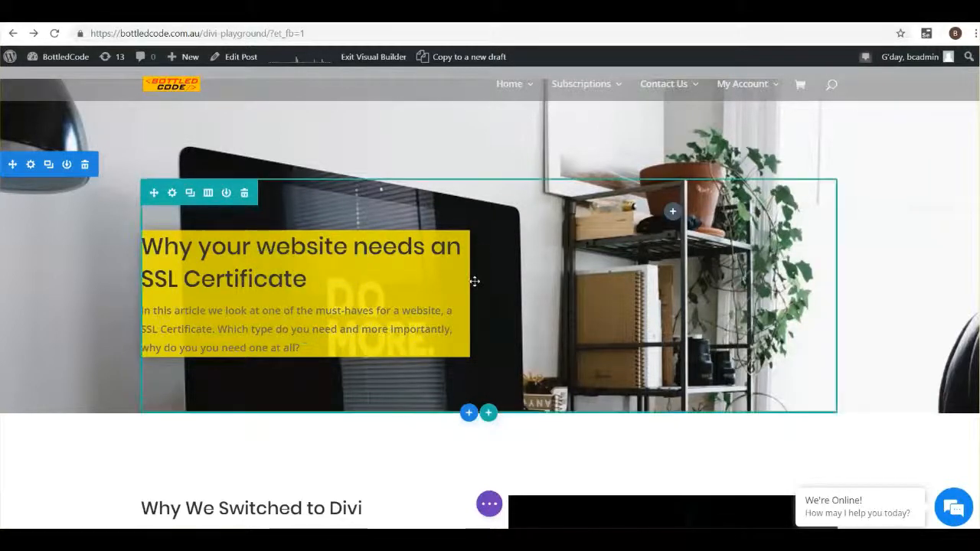
pyautogui.click(208, 193)
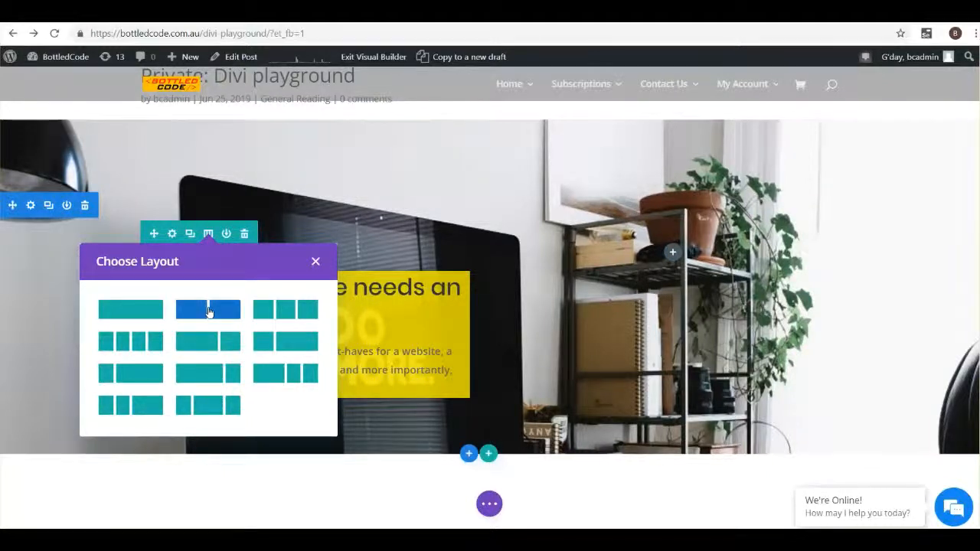
pyautogui.click(314, 263)
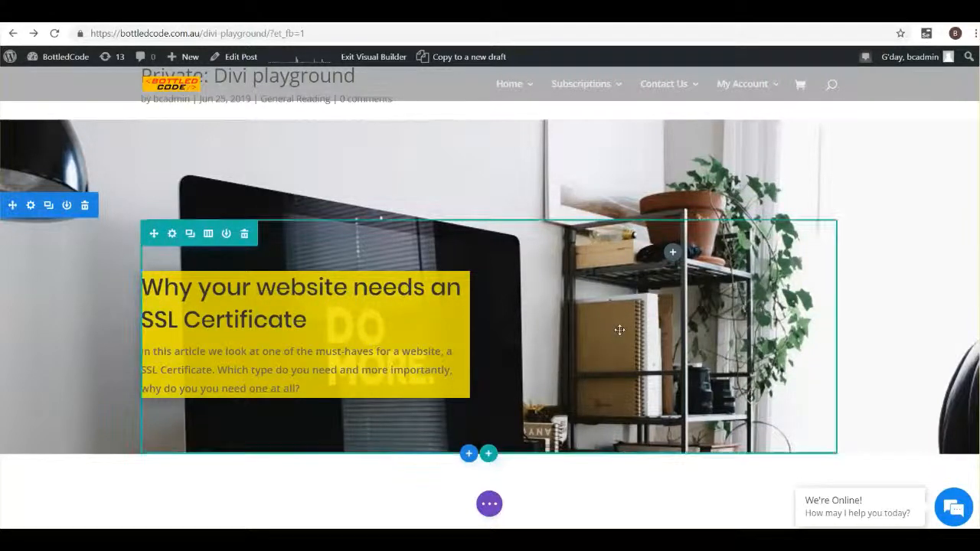
# Insert a Blurb module with default content in the empty second column of the hero row
pyautogui.click(673, 252)
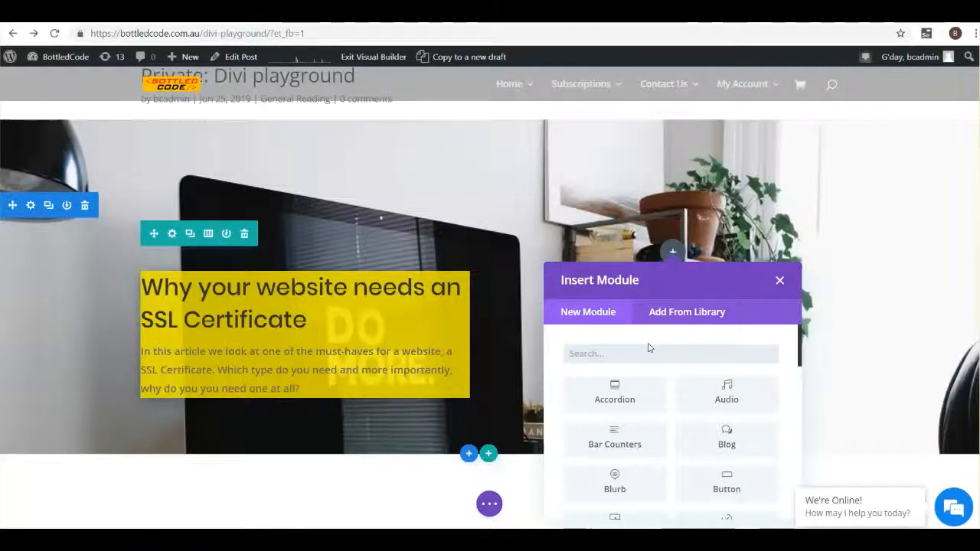
pyautogui.click(615, 483)
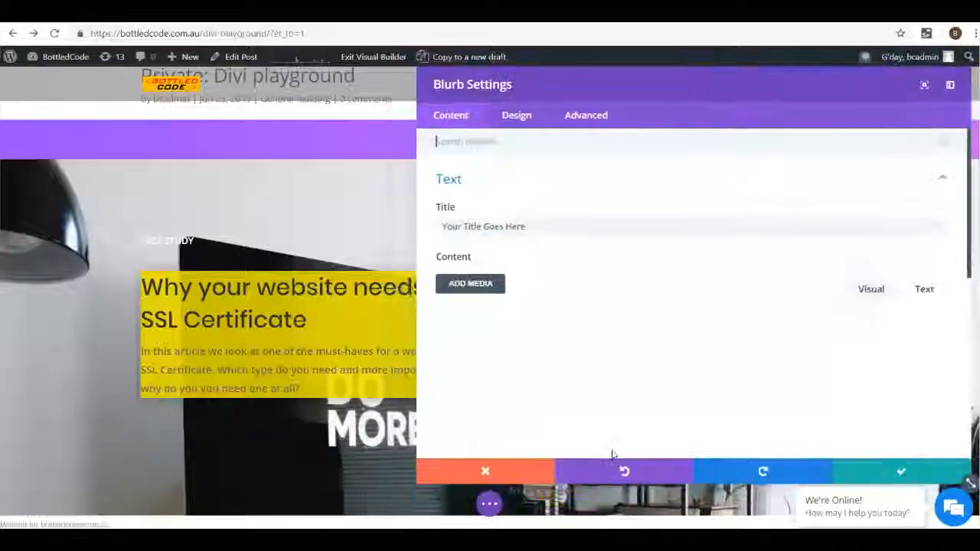
pyautogui.click(897, 481)
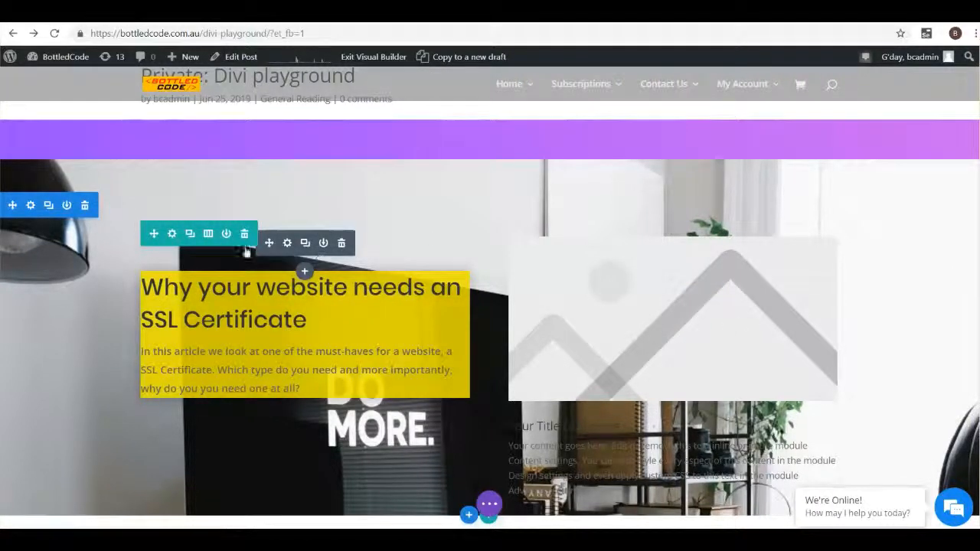
# Check the hero row's column layout and delete the blurb module from its second column
pyautogui.click(208, 234)
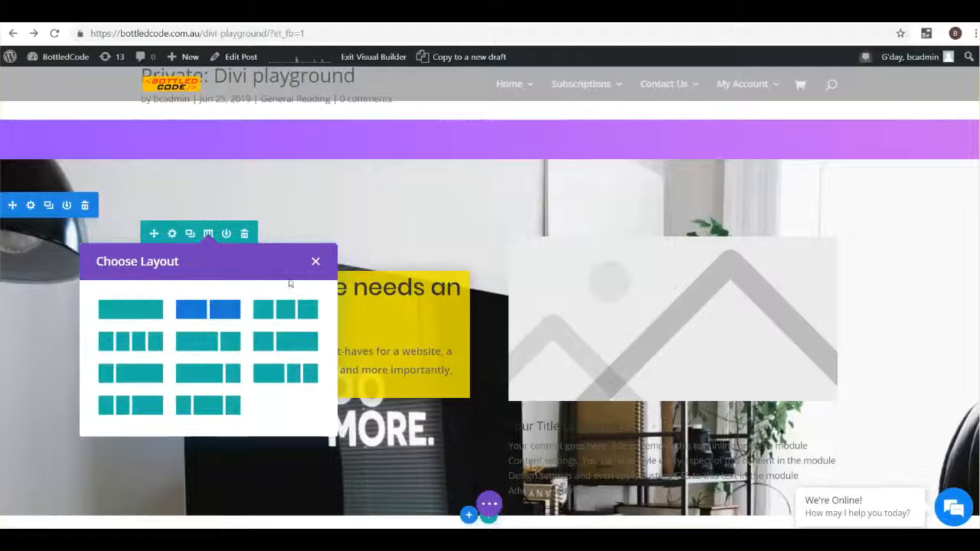
pyautogui.click(315, 261)
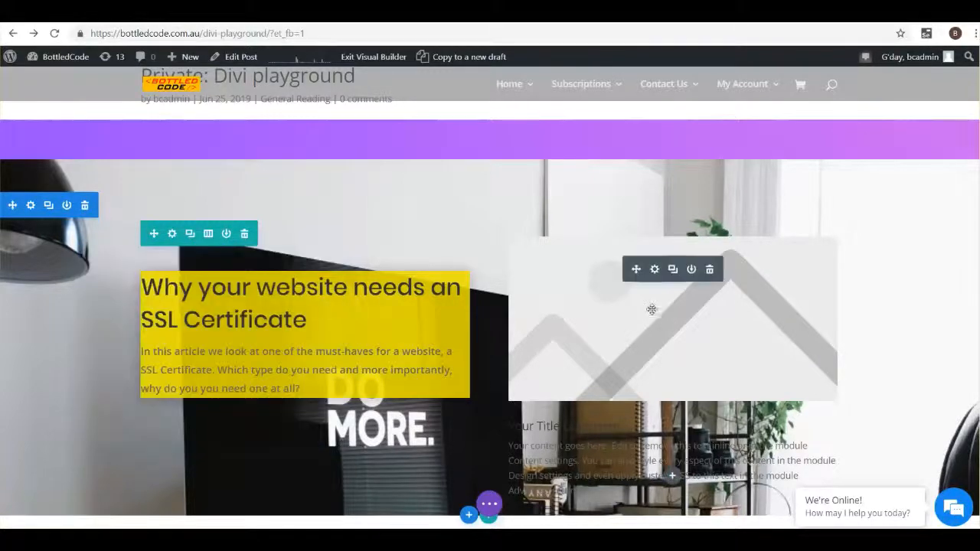
pyautogui.click(707, 272)
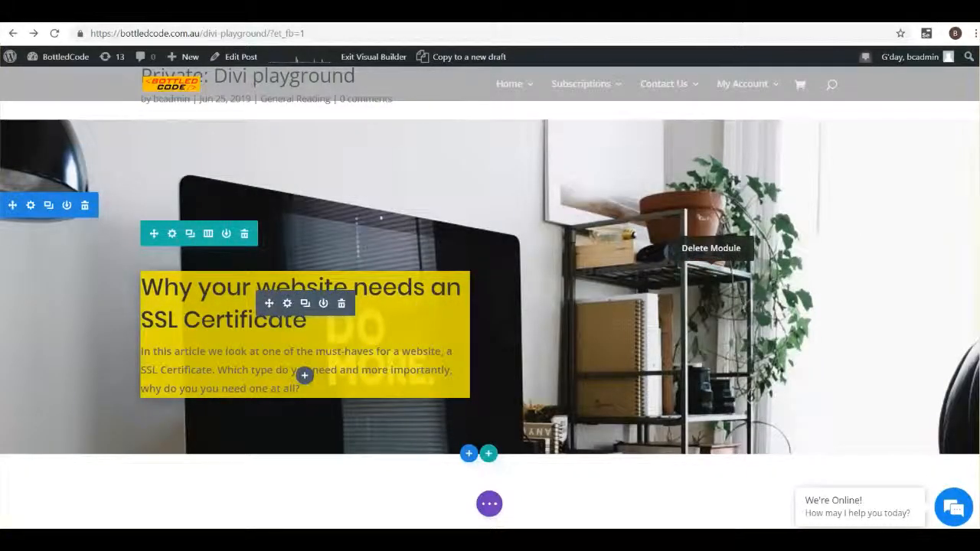
# Change the hero row's column structure to a single full-width column
pyautogui.click(208, 233)
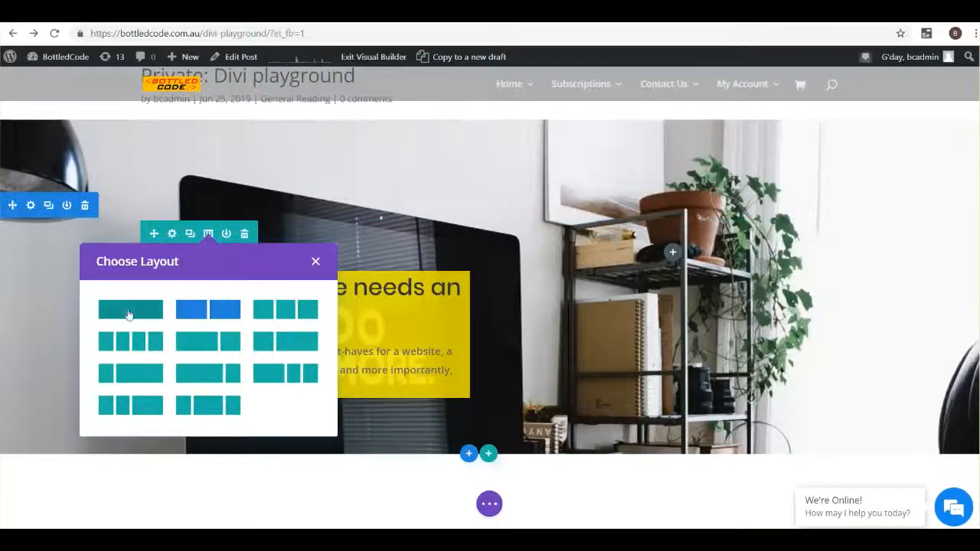
pyautogui.click(129, 312)
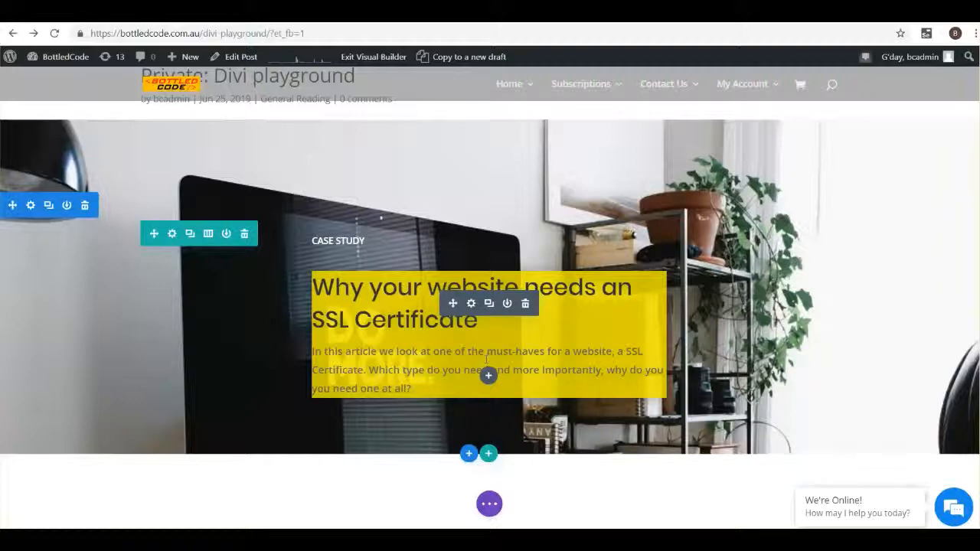
# Reset the sizing width of the hero's heading and intro text module to the default 100%
pyautogui.click(471, 304)
pyautogui.click(471, 304)
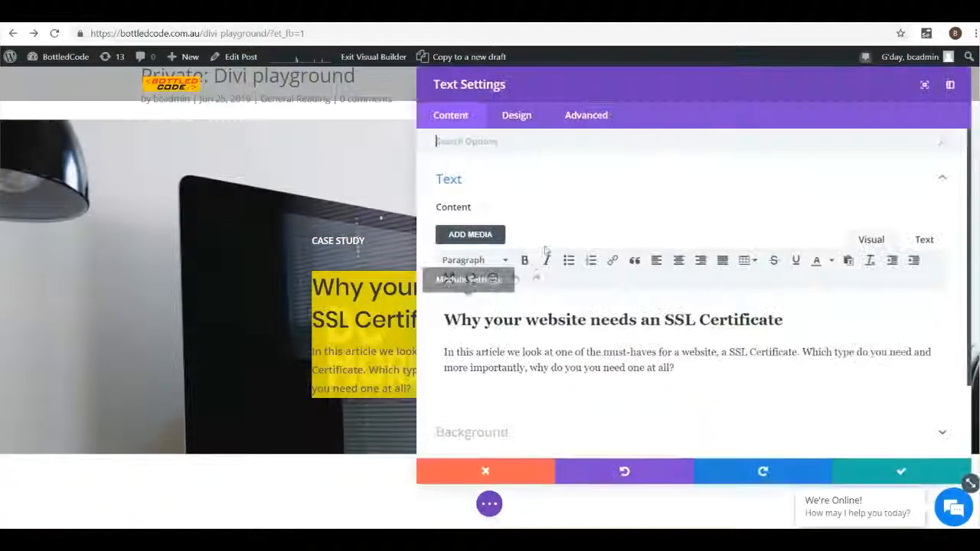
pyautogui.click(526, 119)
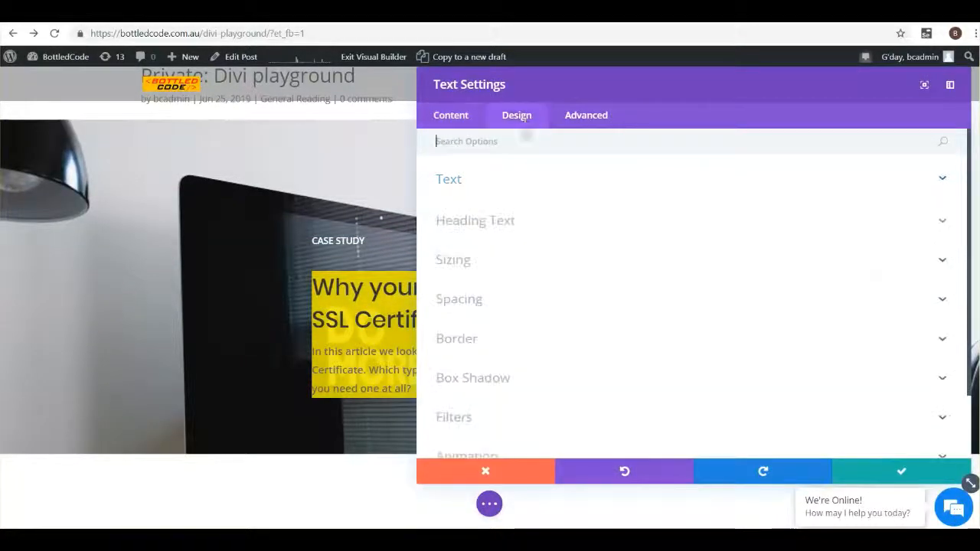
pyautogui.click(535, 264)
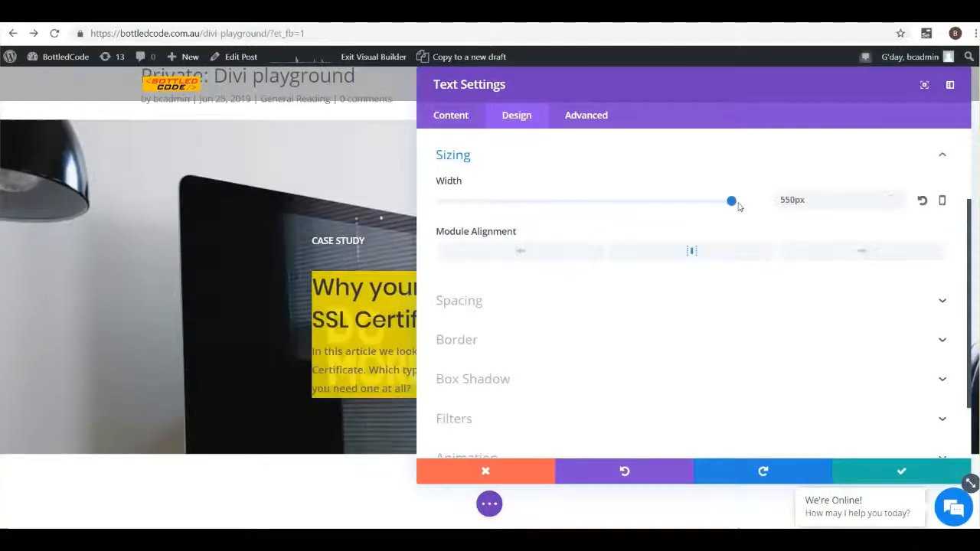
pyautogui.click(923, 202)
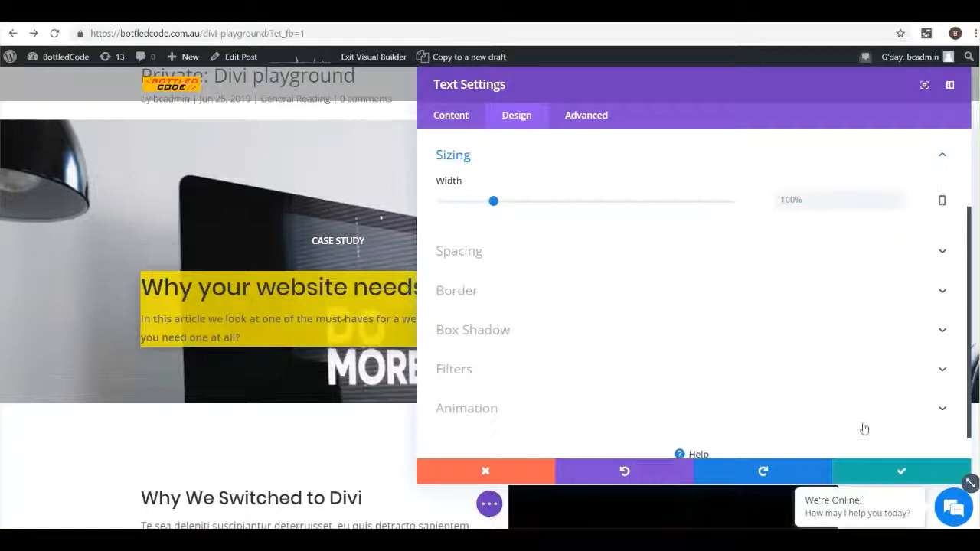
# Save the hero text module's width change and set its custom left padding to 9px
pyautogui.click(884, 472)
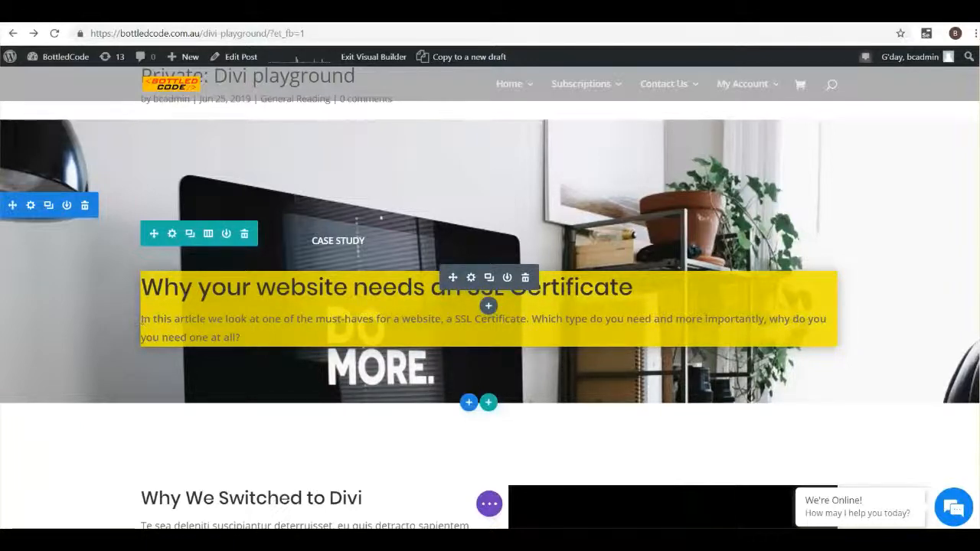
pyautogui.click(474, 280)
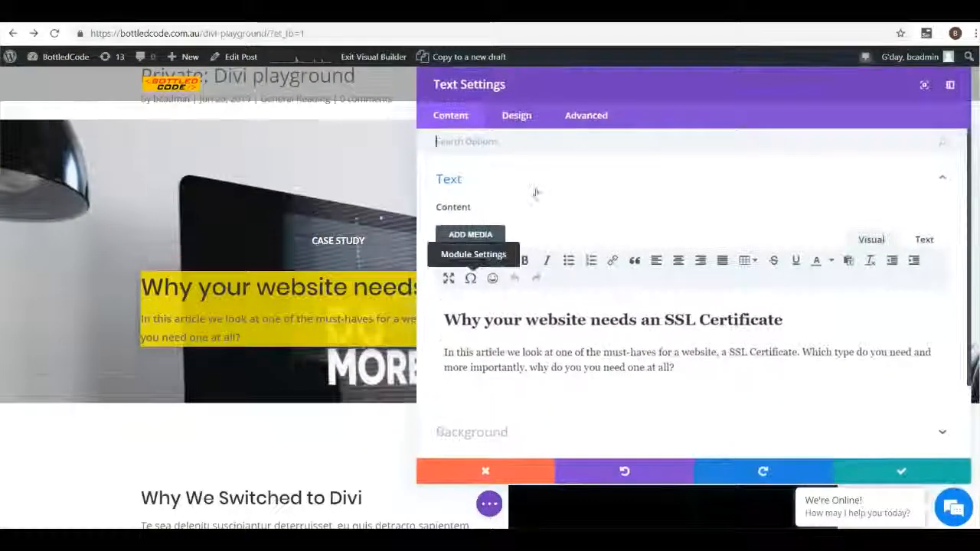
pyautogui.click(517, 115)
pyautogui.click(494, 297)
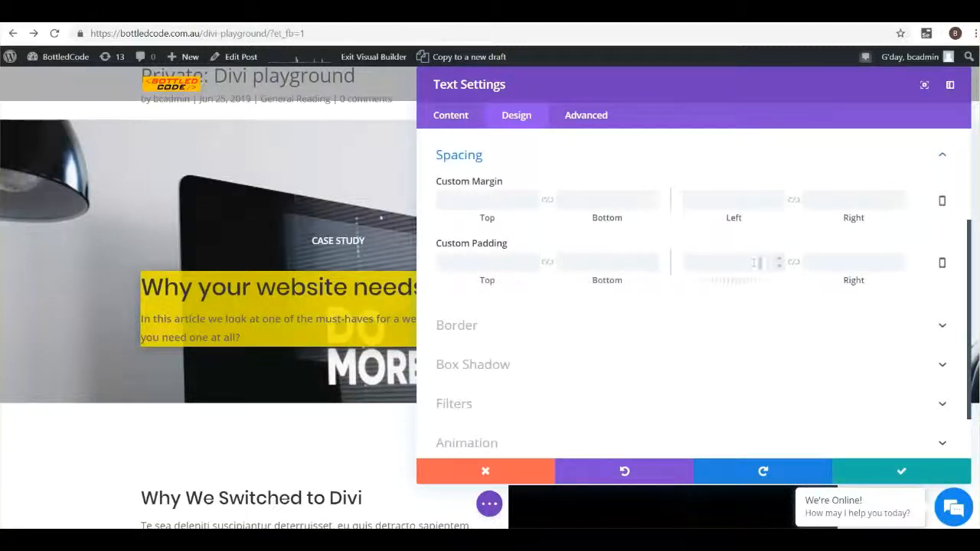
pyautogui.press('Up')
pyautogui.press('Up')
pyautogui.press('Up')
pyautogui.press('Up')
pyautogui.press('Up')
pyautogui.press('Up')
pyautogui.press('Up')
pyautogui.press('Up')
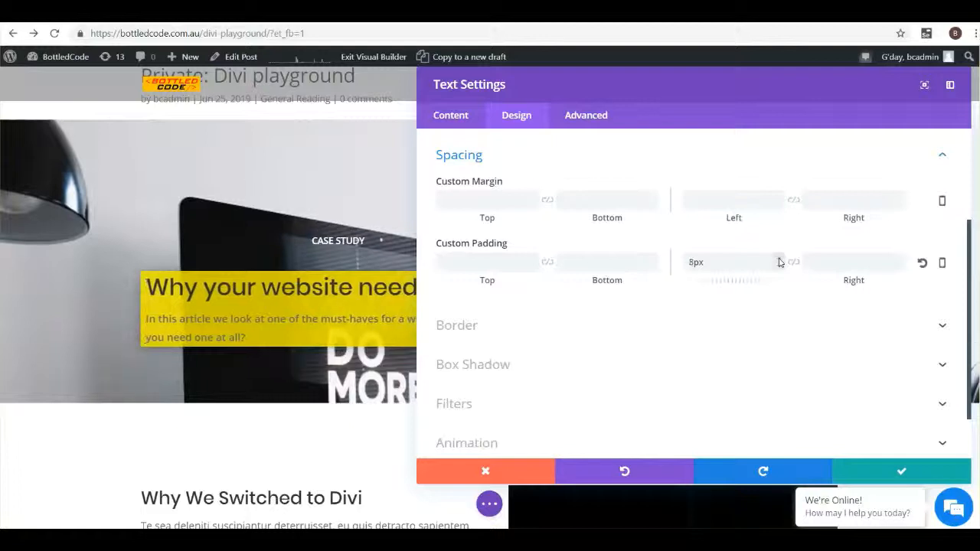
# Set the hero text module's custom right padding to 9px
pyautogui.click(900, 262)
pyautogui.press('Up')
pyautogui.press('Up')
pyautogui.press('Up')
pyautogui.press('Up')
pyautogui.press('Up')
pyautogui.press('Up')
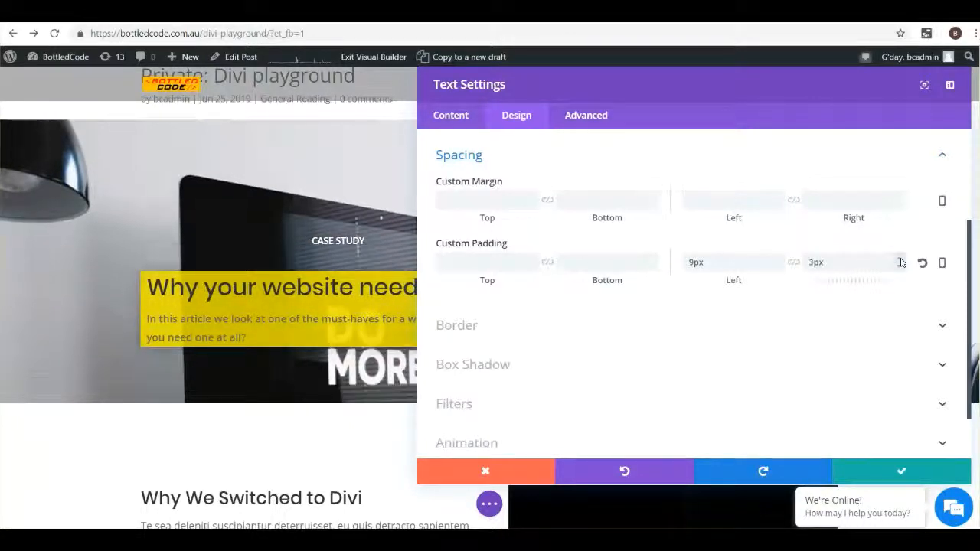
pyautogui.press('Up')
pyautogui.press('Up')
pyautogui.press('Up')
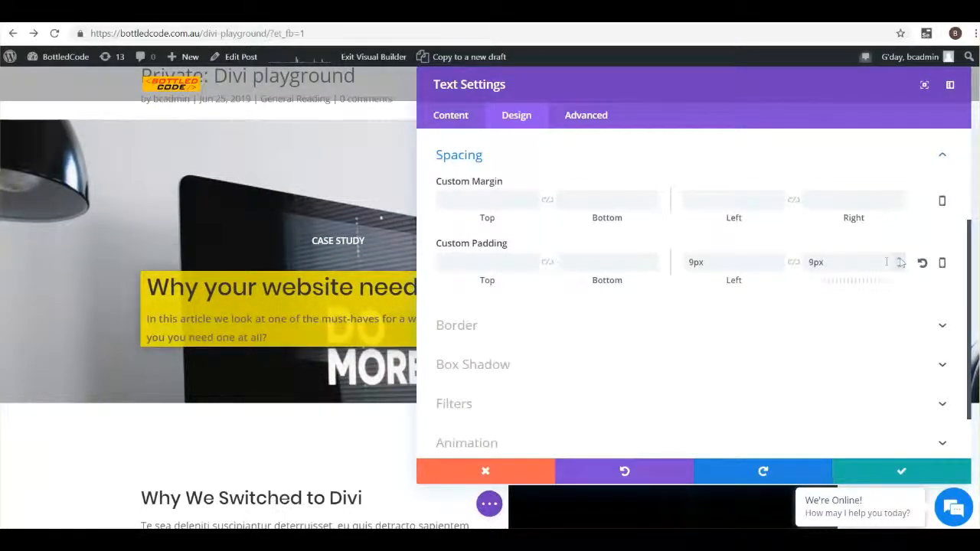
# Set the hero text module's custom bottom padding to 7px
pyautogui.click(657, 262)
pyautogui.press('Up')
pyautogui.press('Up')
pyautogui.press('Up')
pyautogui.press('Up')
pyautogui.press('Up')
pyautogui.press('Up')
pyautogui.press('Up')
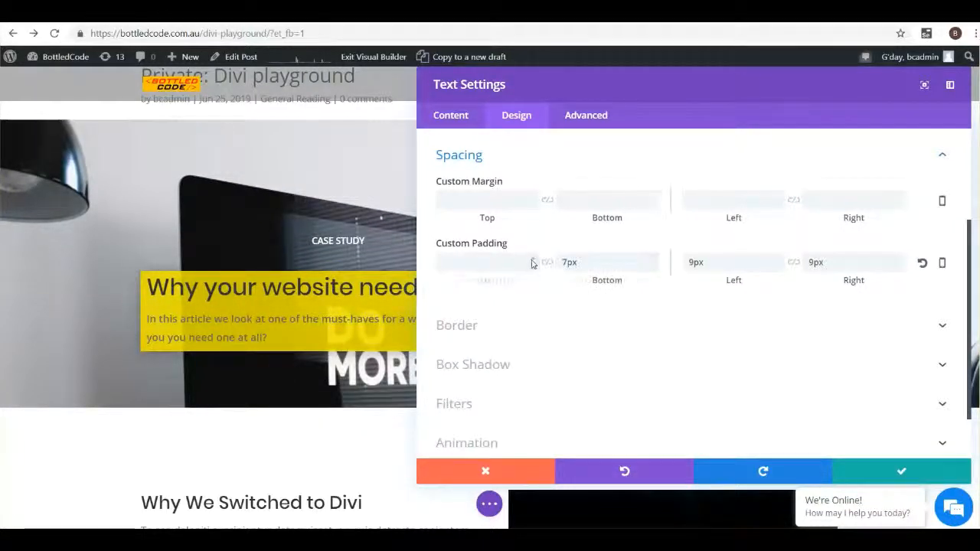
# Set the hero text module's custom top padding to 7px and save the module settings
pyautogui.press('Up')
pyautogui.press('Up')
pyautogui.press('Up')
pyautogui.press('Up')
pyautogui.press('Up')
pyautogui.press('Up')
pyautogui.press('Up')
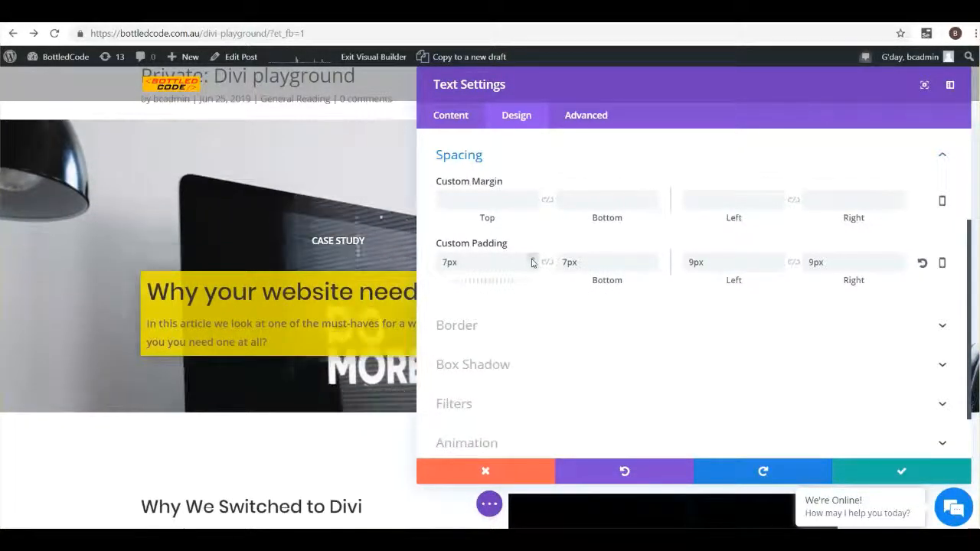
pyautogui.click(873, 472)
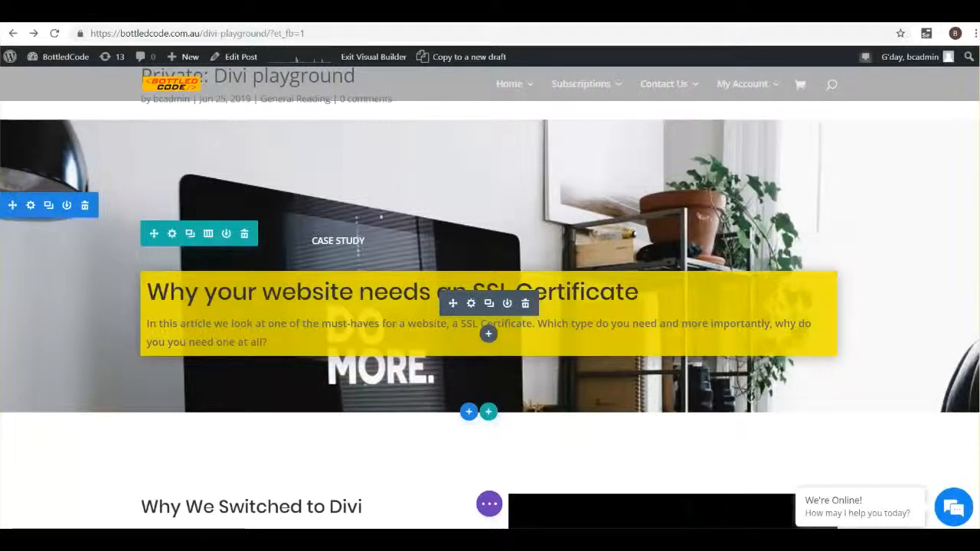
# Check the background settings of the Case Study text module and of the hero row, discarding both without changes
pyautogui.click(326, 337)
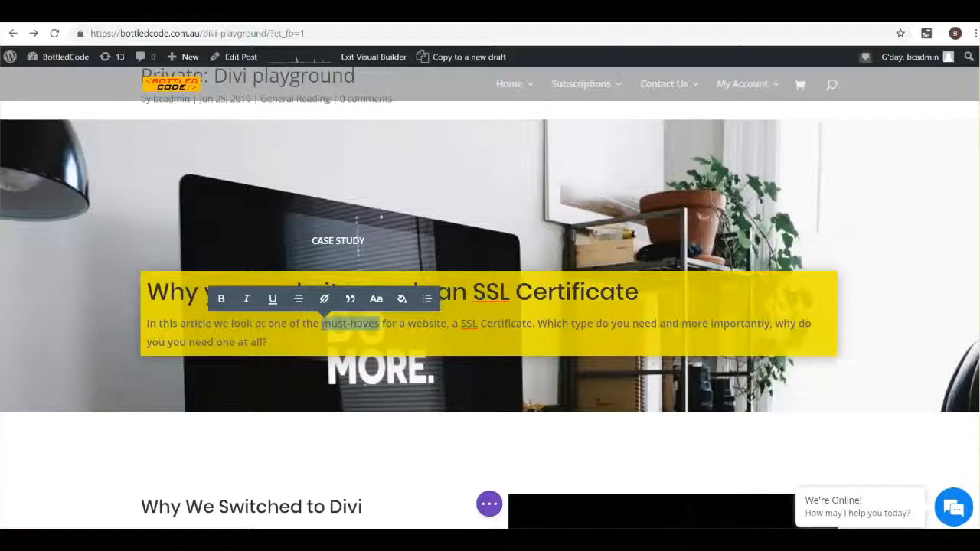
pyautogui.click(322, 323)
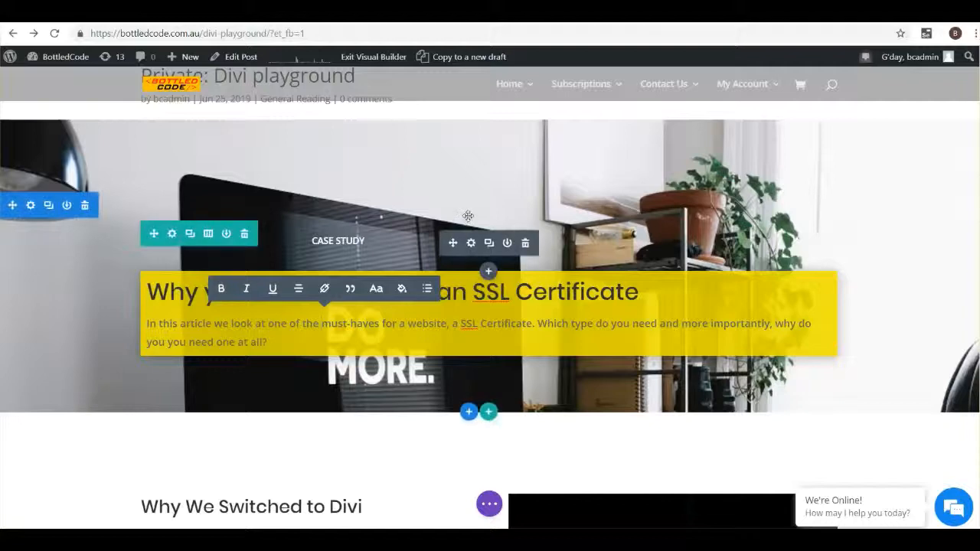
pyautogui.click(471, 244)
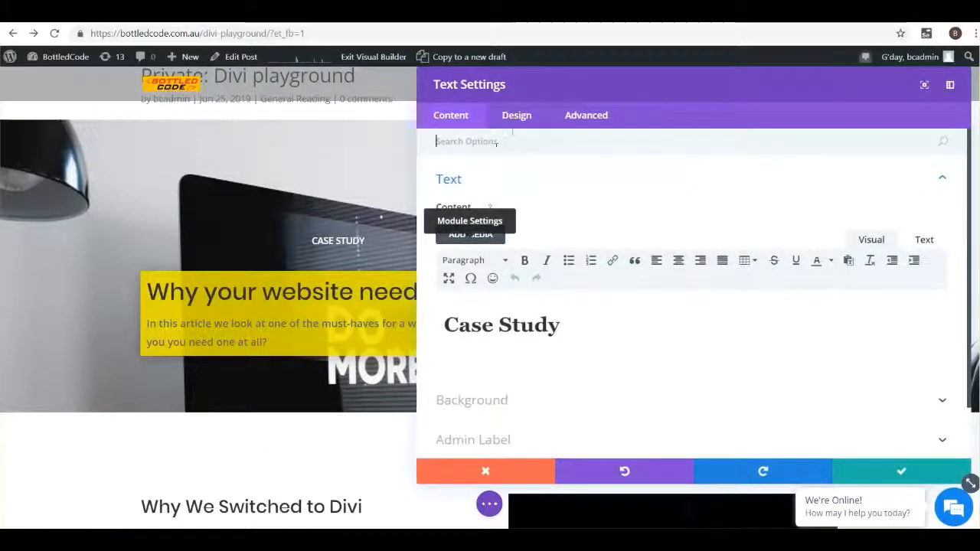
pyautogui.click(493, 399)
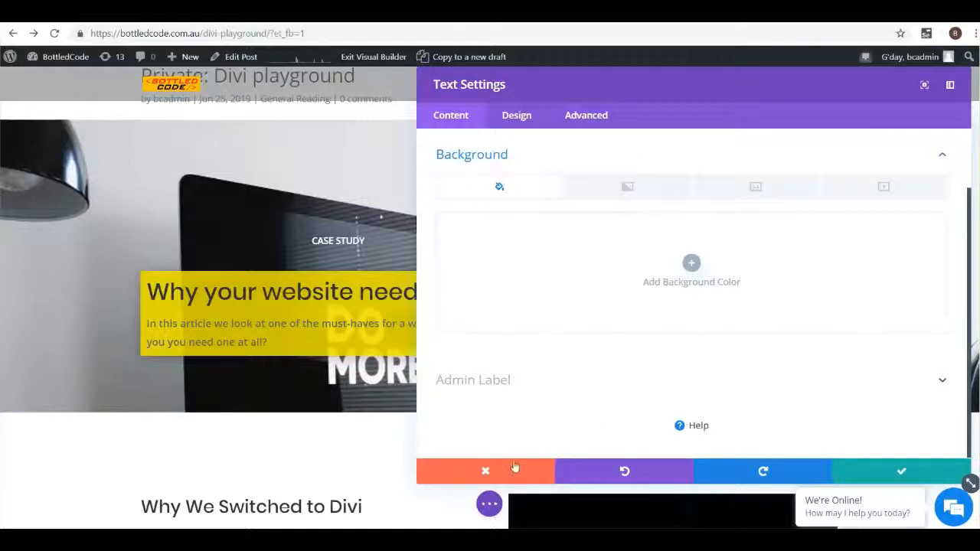
pyautogui.click(505, 469)
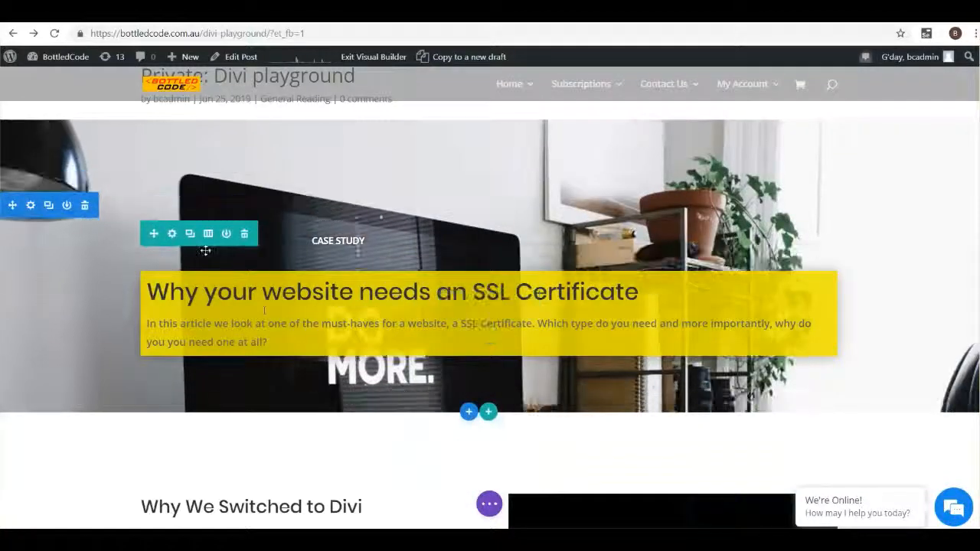
pyautogui.click(173, 234)
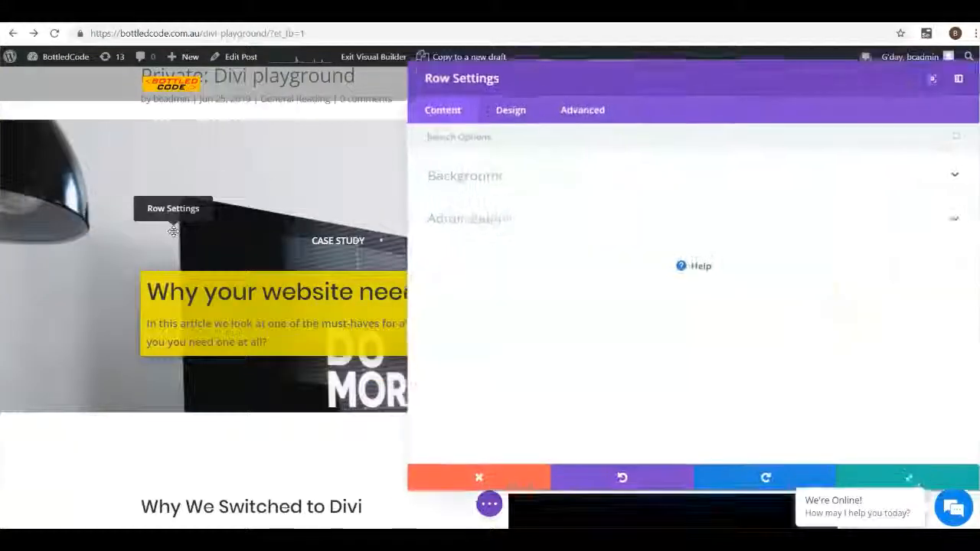
pyautogui.click(449, 182)
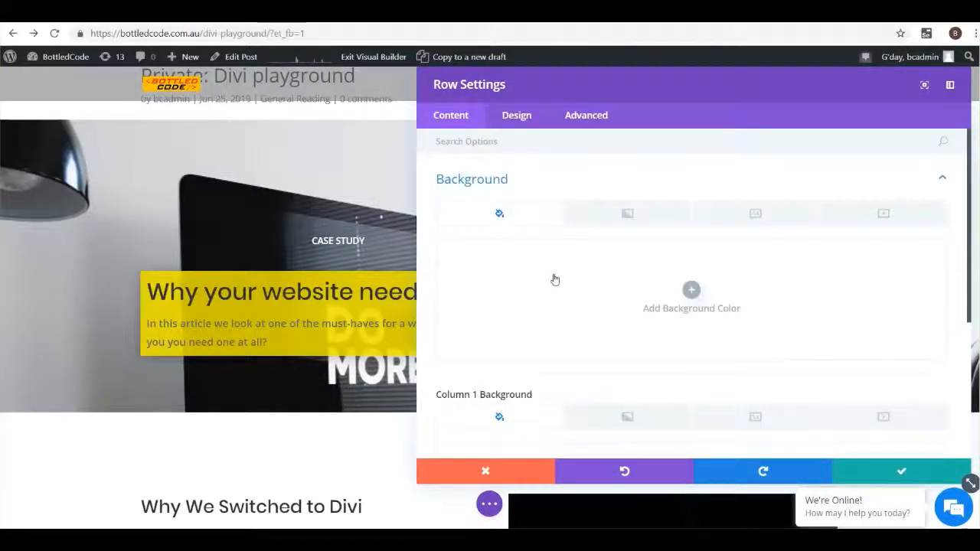
pyautogui.click(502, 472)
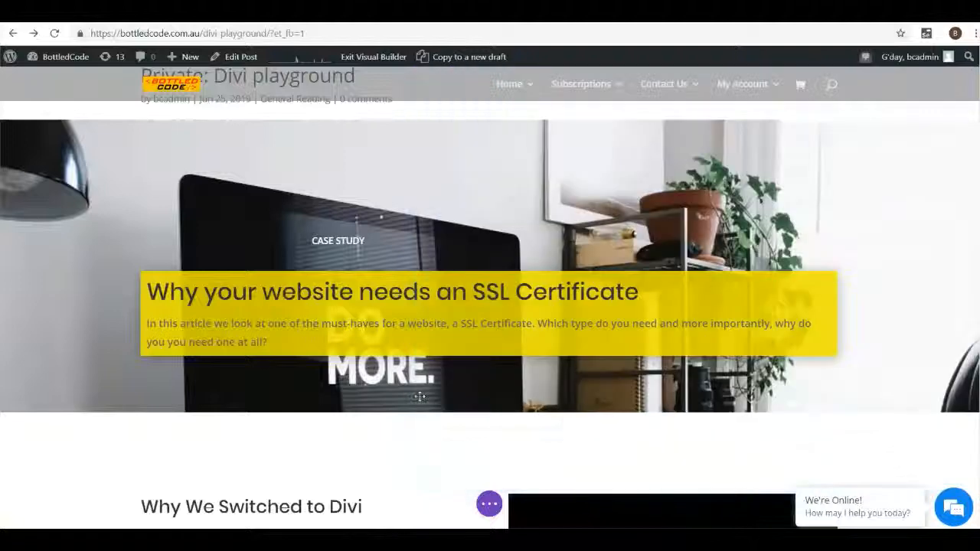
# Raise the opacity of the hero text module's yellow background to 0.93 and save the module settings
pyautogui.click(471, 304)
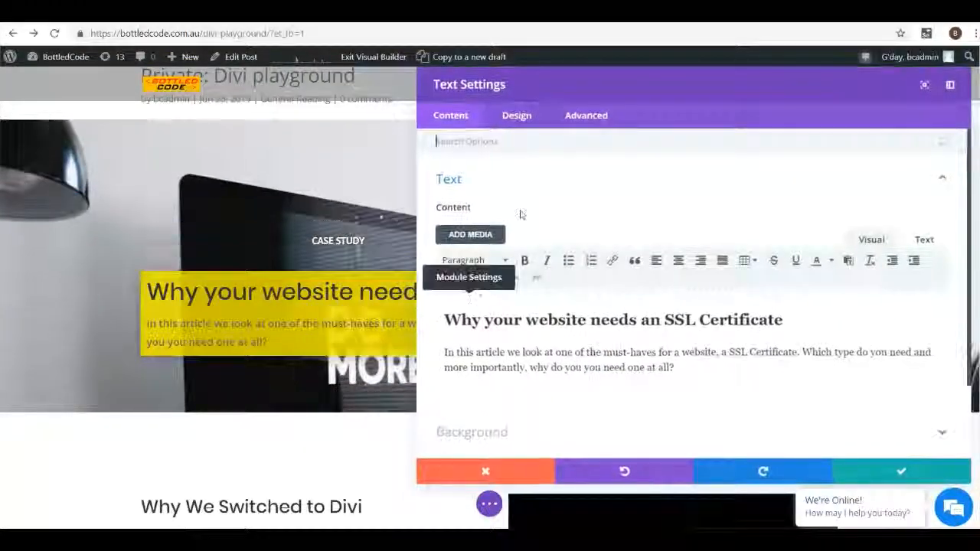
pyautogui.click(517, 117)
pyautogui.scroll(-2, 465, 352)
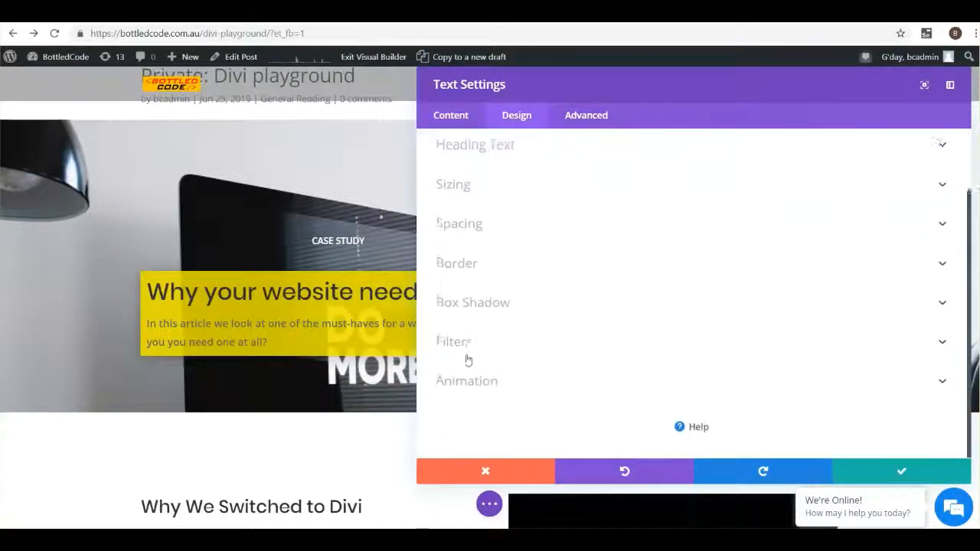
pyautogui.scroll(2, 487, 350)
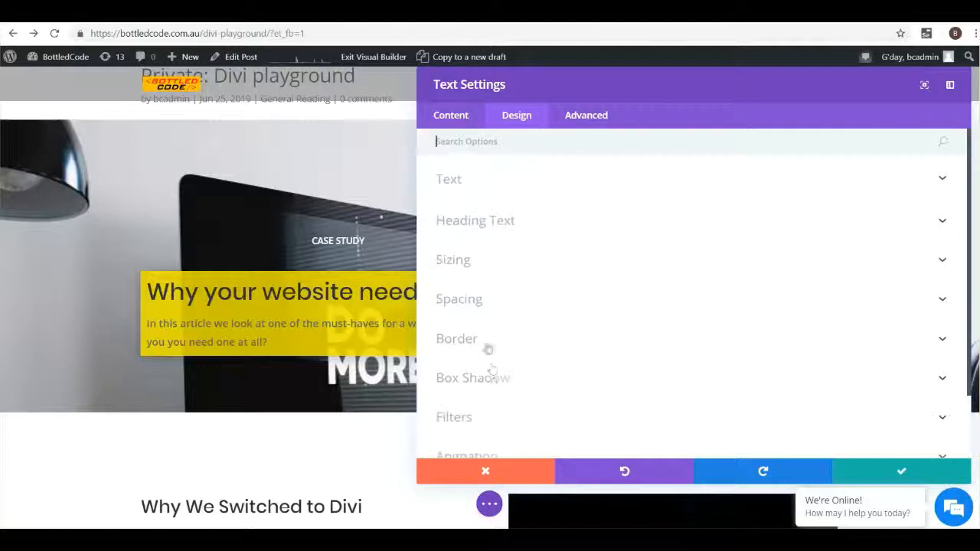
pyautogui.click(449, 116)
pyautogui.scroll(-1, 468, 386)
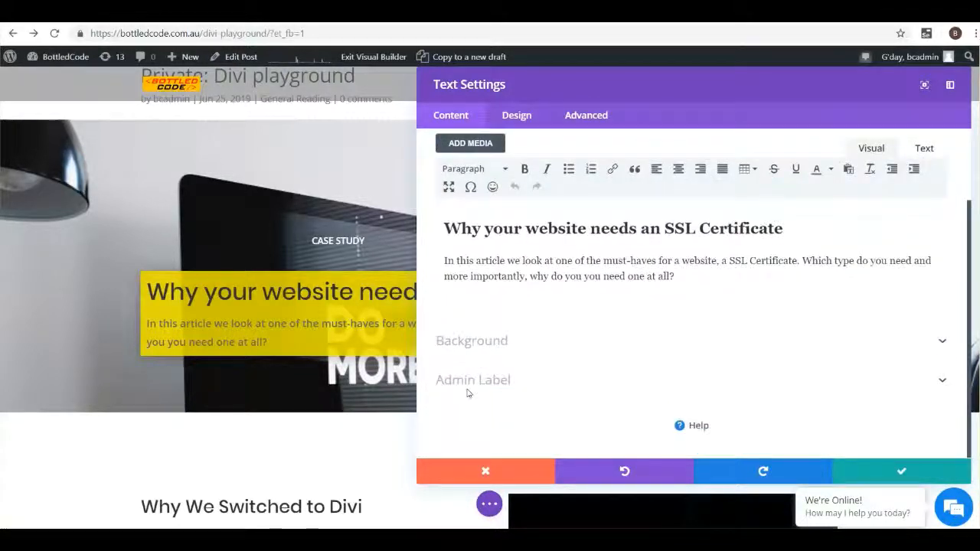
pyautogui.click(483, 350)
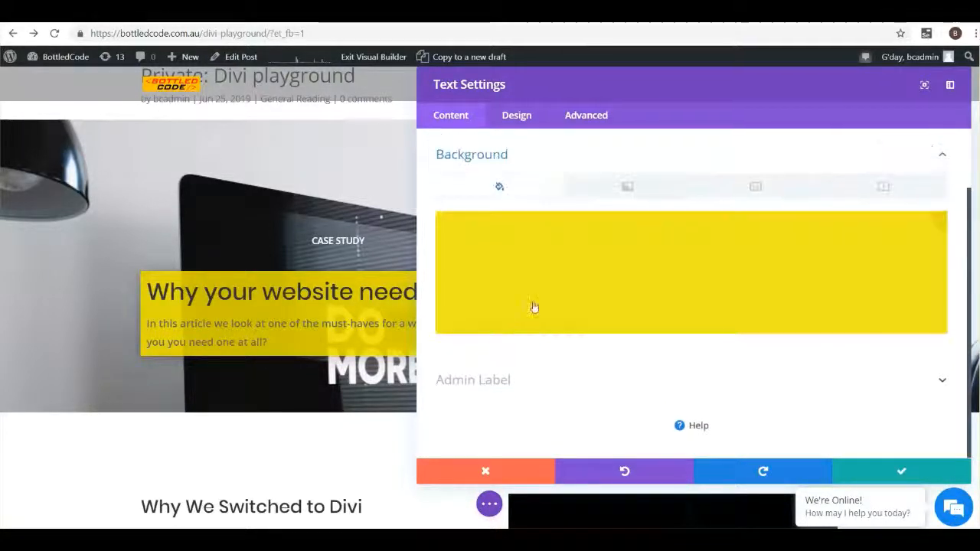
pyautogui.click(659, 270)
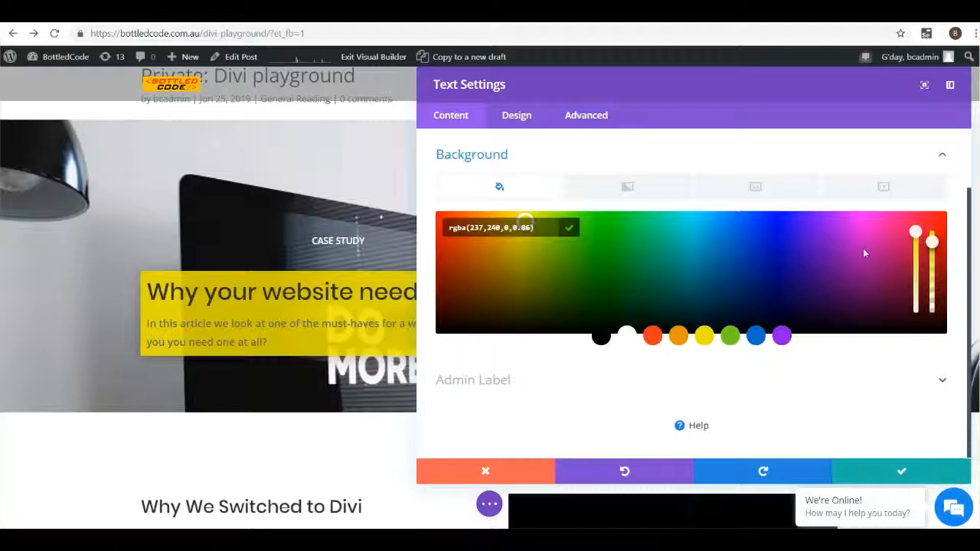
pyautogui.moveTo(931, 242)
pyautogui.mouseDown()
pyautogui.moveTo(933, 314)
pyautogui.moveTo(932, 248)
pyautogui.mouseUp()
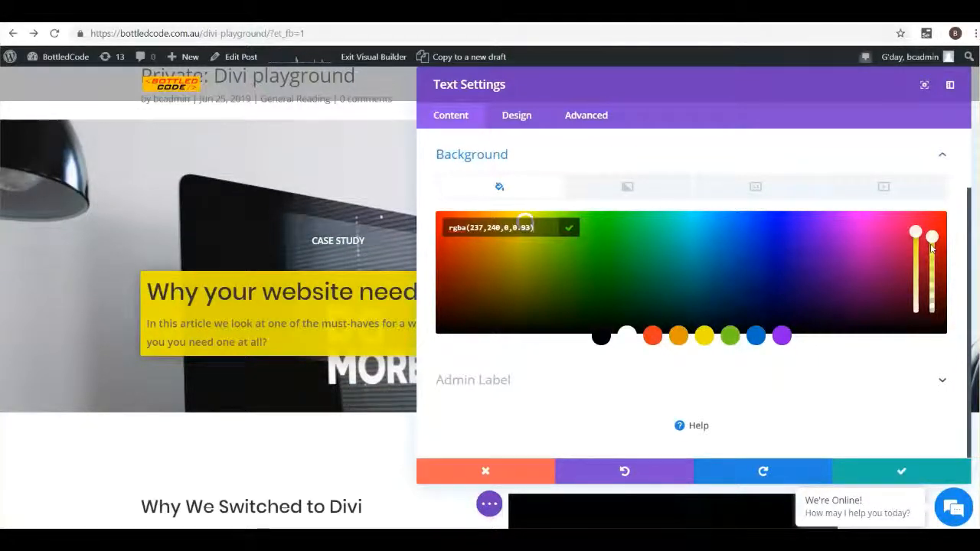
pyautogui.click(900, 470)
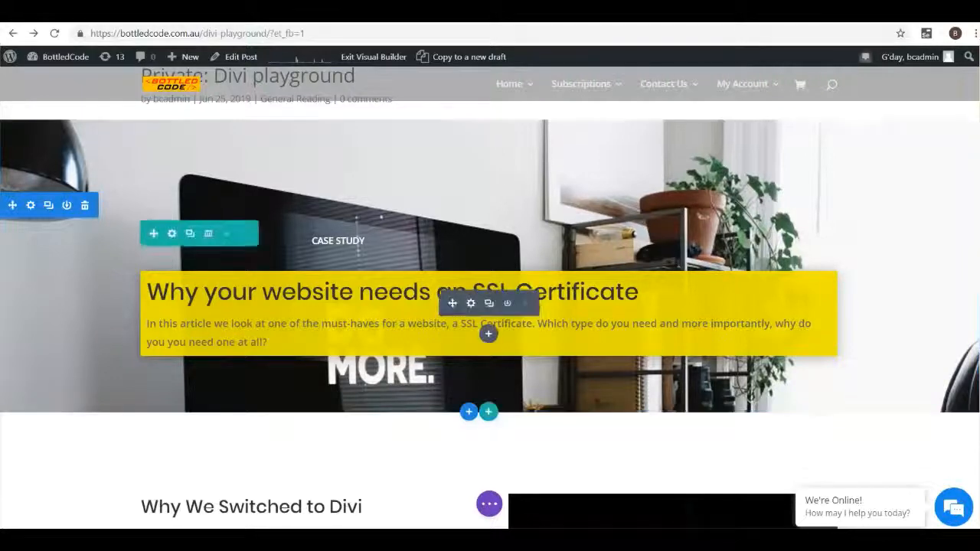
# Round all four border corners of the hero text module to 13px and save the module settings
pyautogui.click(471, 304)
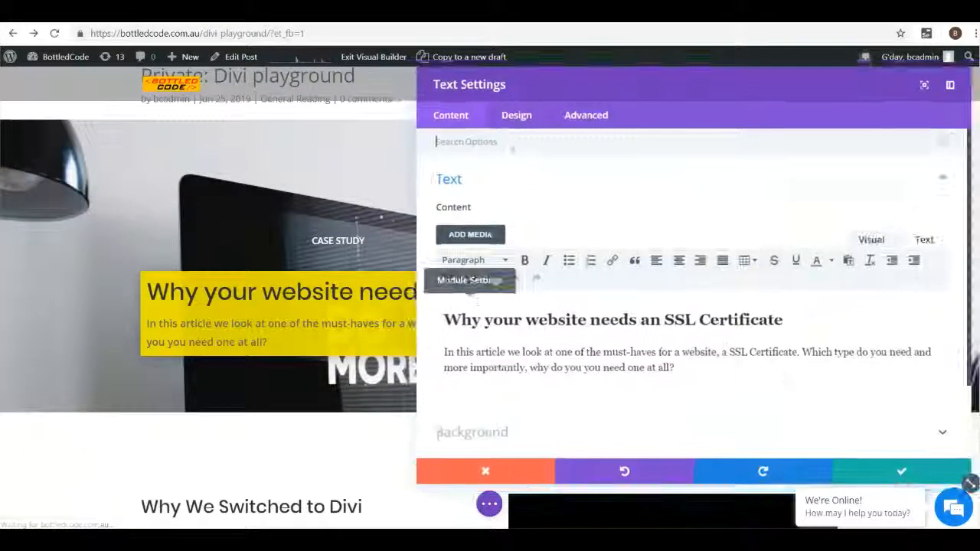
pyautogui.click(517, 116)
pyautogui.click(476, 339)
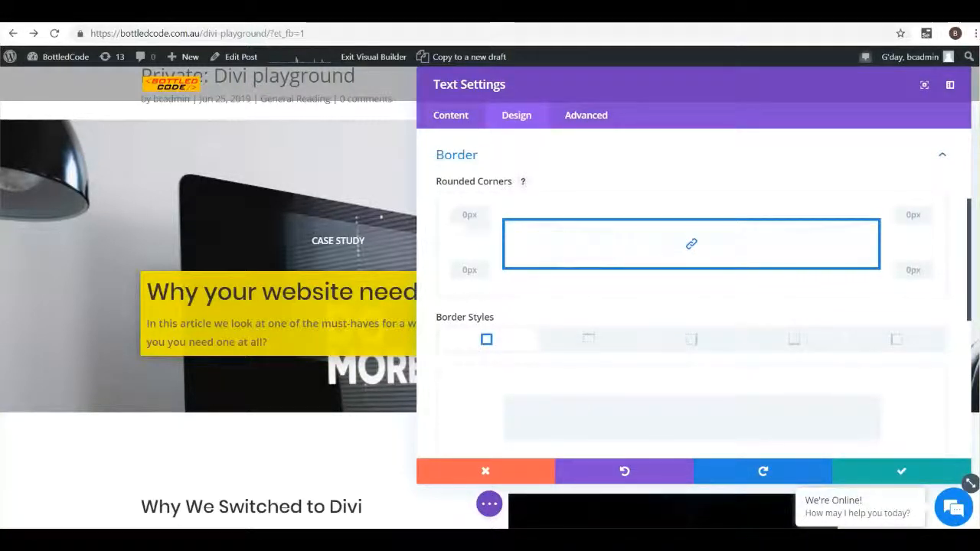
pyautogui.click(485, 213)
pyautogui.write('5')
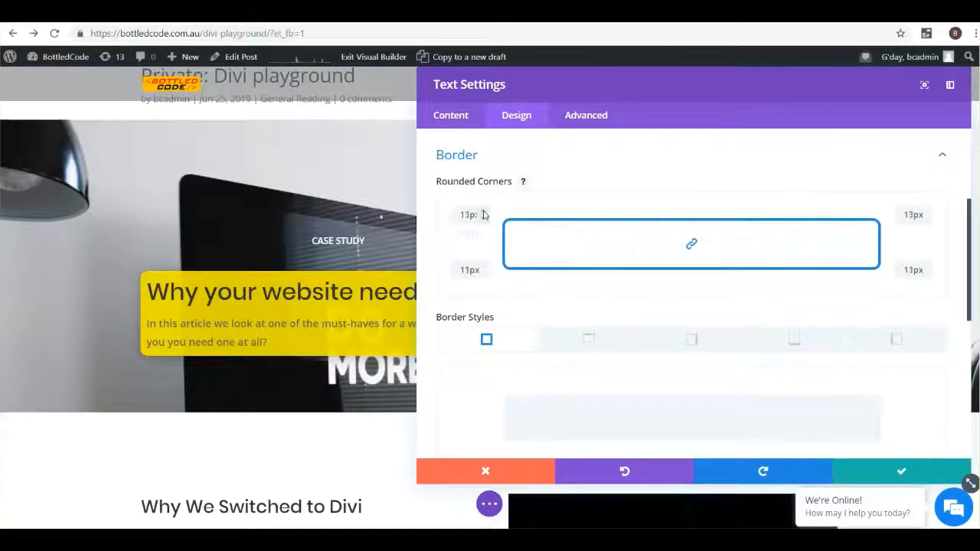
pyautogui.click(845, 475)
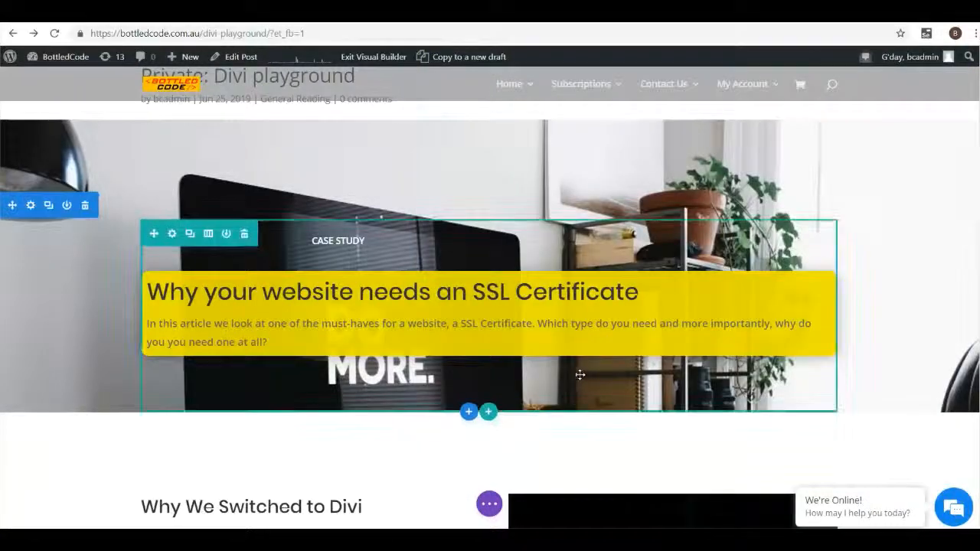
# Open the hero section's background image settings and examine how its parallax effect behaves while the page moves
pyautogui.scroll(-2, 582, 376)
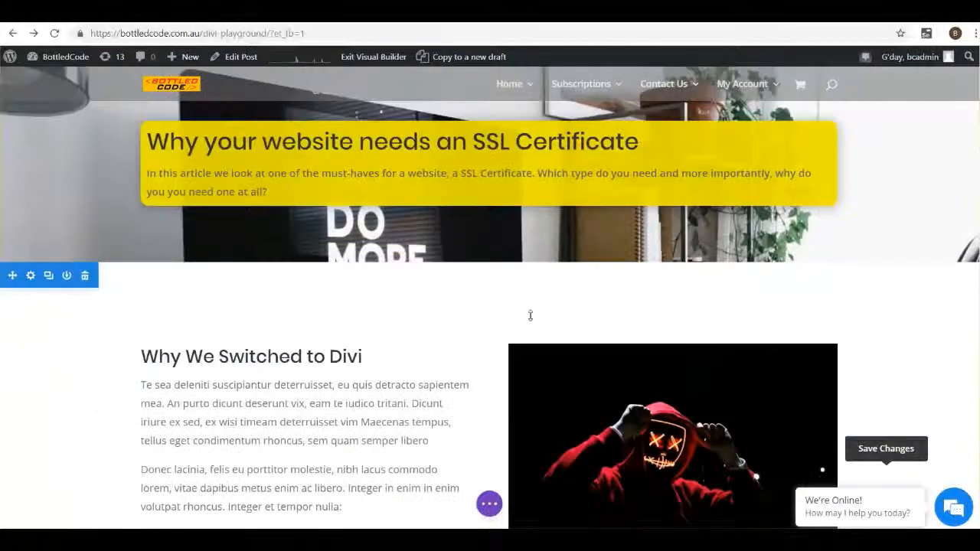
pyautogui.scroll(2, 529, 318)
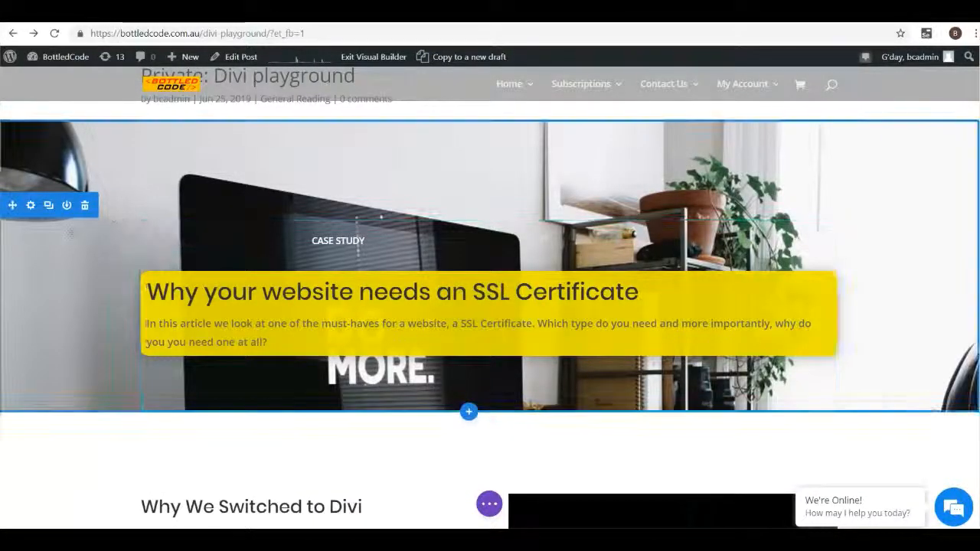
pyautogui.click(30, 204)
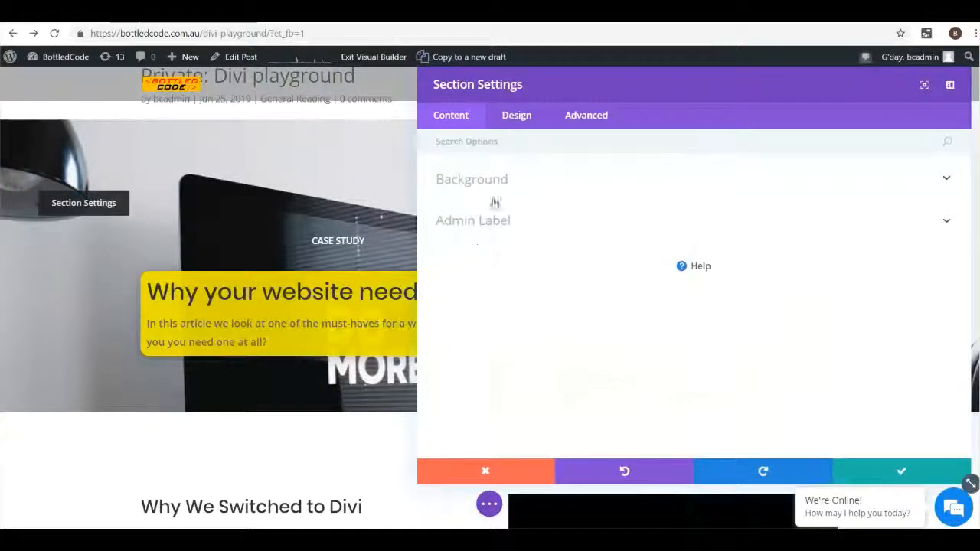
pyautogui.click(494, 191)
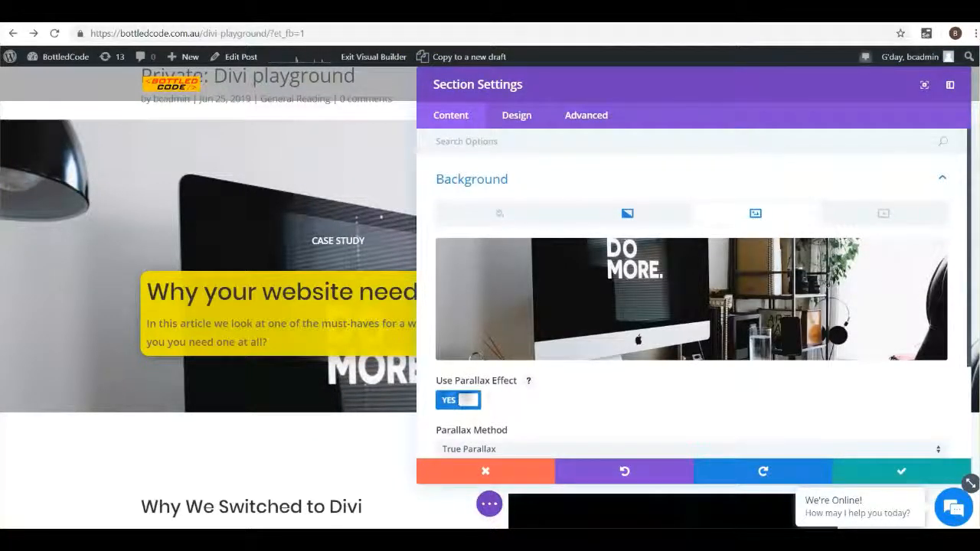
pyautogui.scroll(-4, 285, 290)
pyautogui.scroll(4, 290, 291)
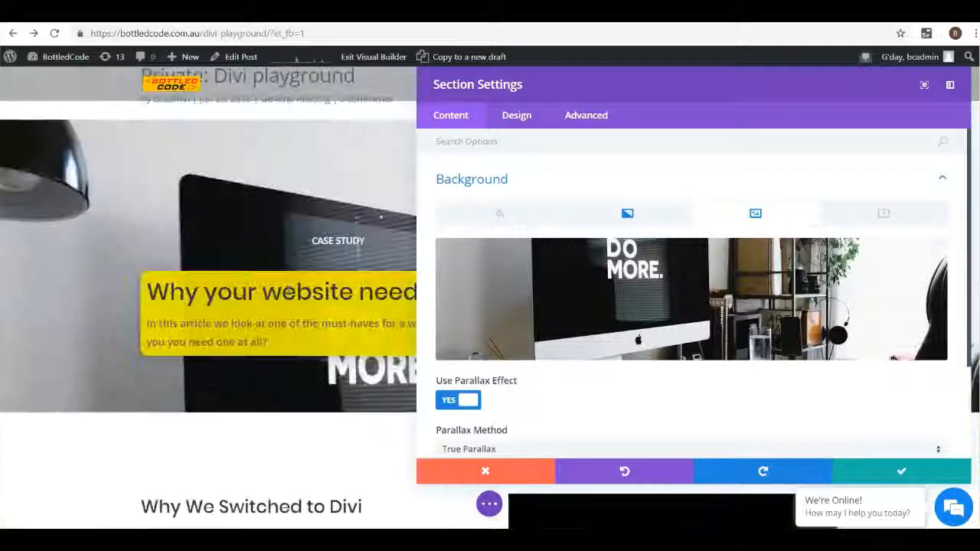
pyautogui.scroll(-2, 289, 291)
pyautogui.scroll(3, 289, 291)
pyautogui.scroll(-2, 289, 291)
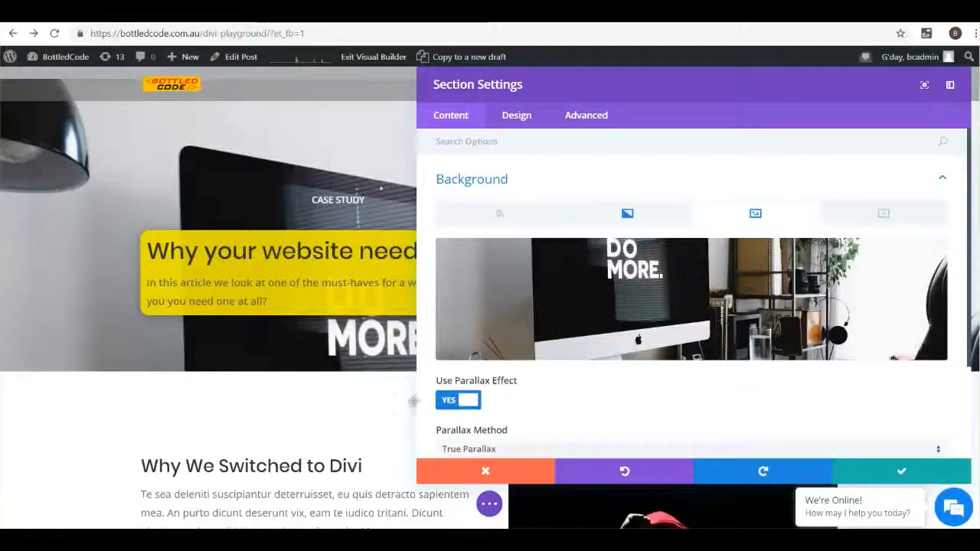
# Turn off the hero background's parallax effect to compare the page movement, turn it back on and save the section settings
pyautogui.click(456, 400)
pyautogui.scroll(2, 302, 350)
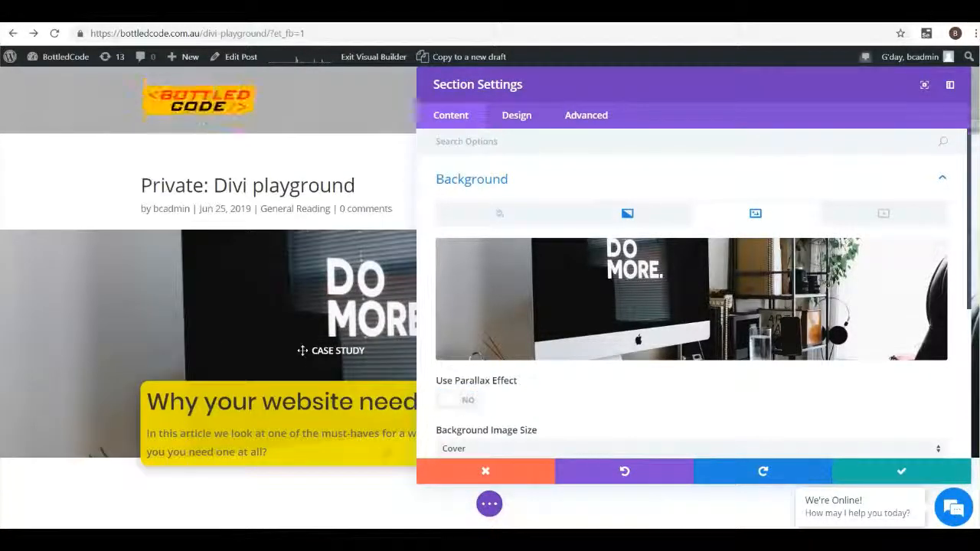
pyautogui.scroll(-2, 303, 350)
pyautogui.scroll(2, 415, 350)
pyautogui.scroll(-2, 416, 383)
pyautogui.click(458, 401)
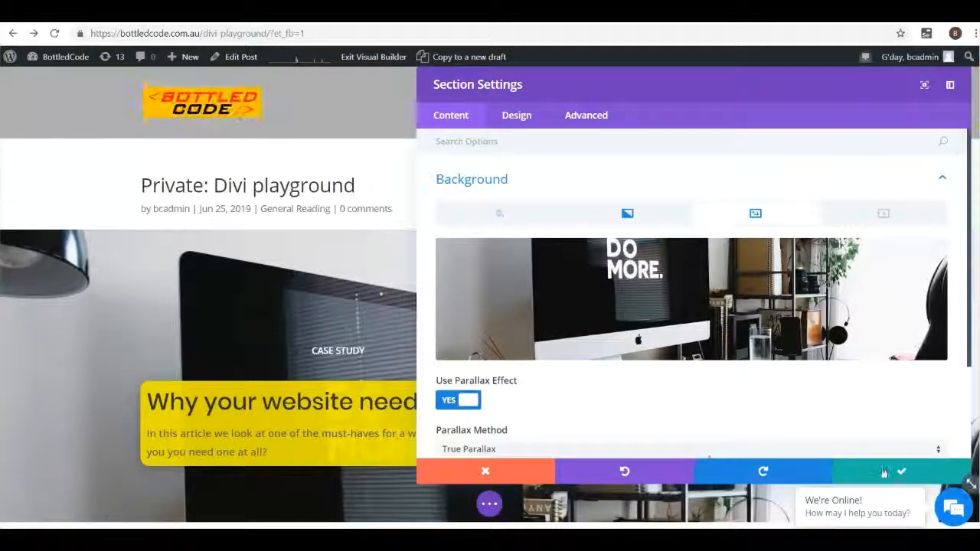
pyautogui.click(883, 473)
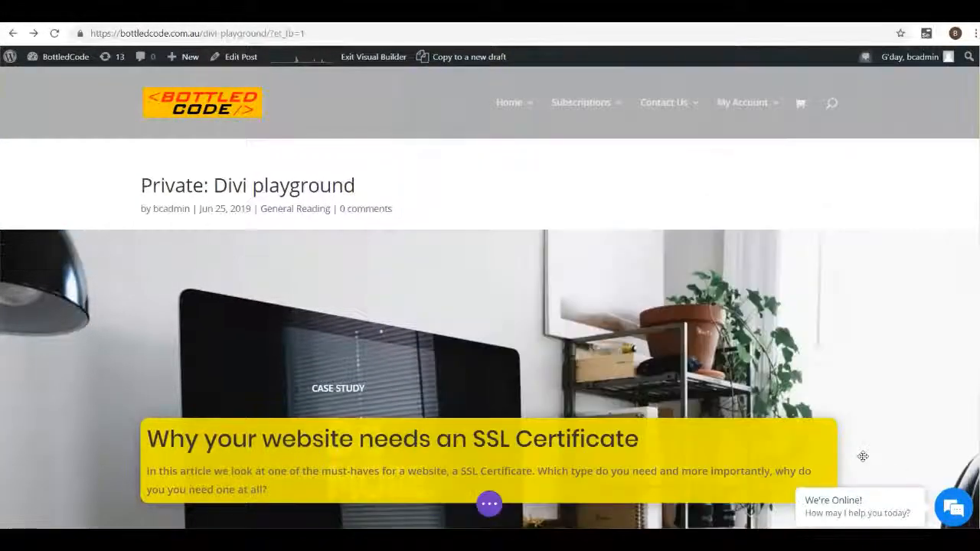
# Review the page from the hero section through the "Why We Switched to Divi" content to the purple testimonial section
pyautogui.scroll(-2, 533, 301)
pyautogui.scroll(-5, 532, 300)
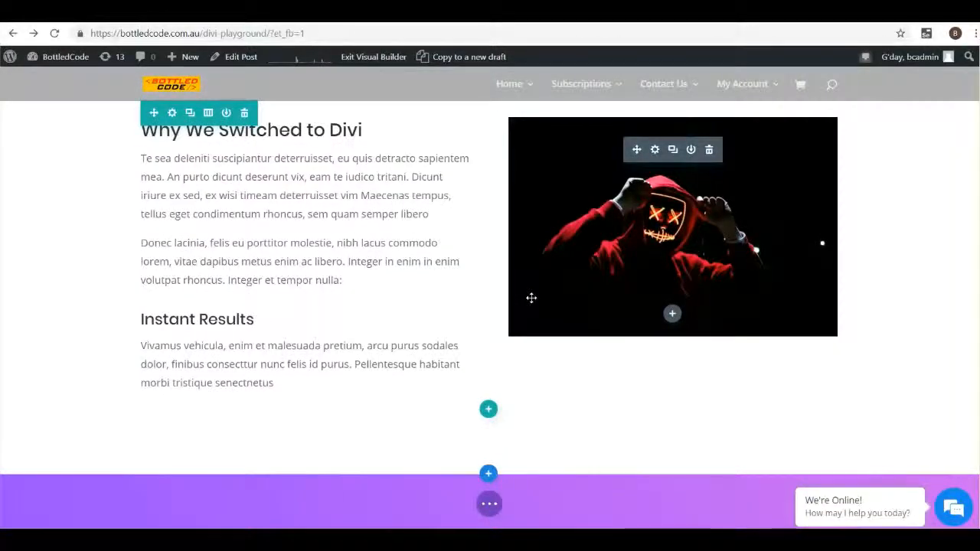
pyautogui.scroll(2, 532, 298)
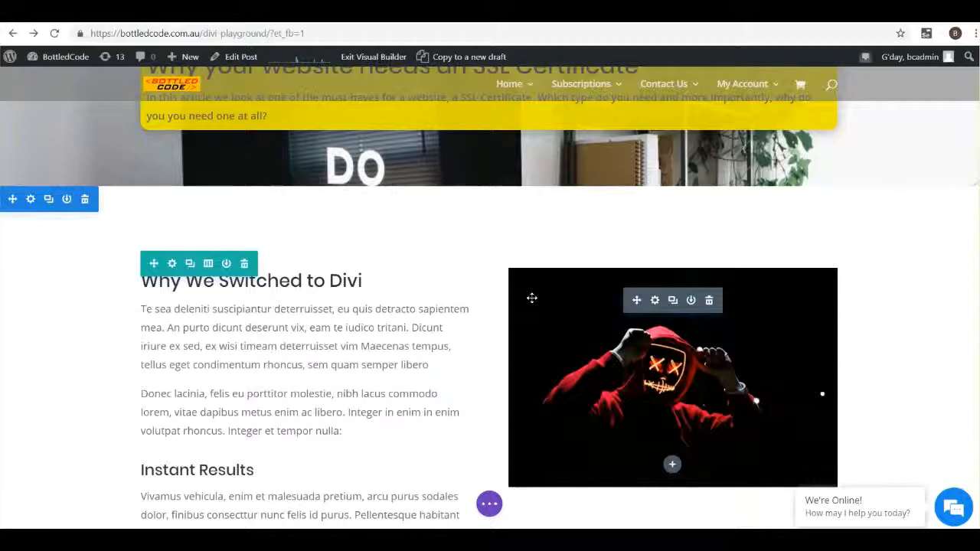
pyautogui.scroll(-4, 532, 298)
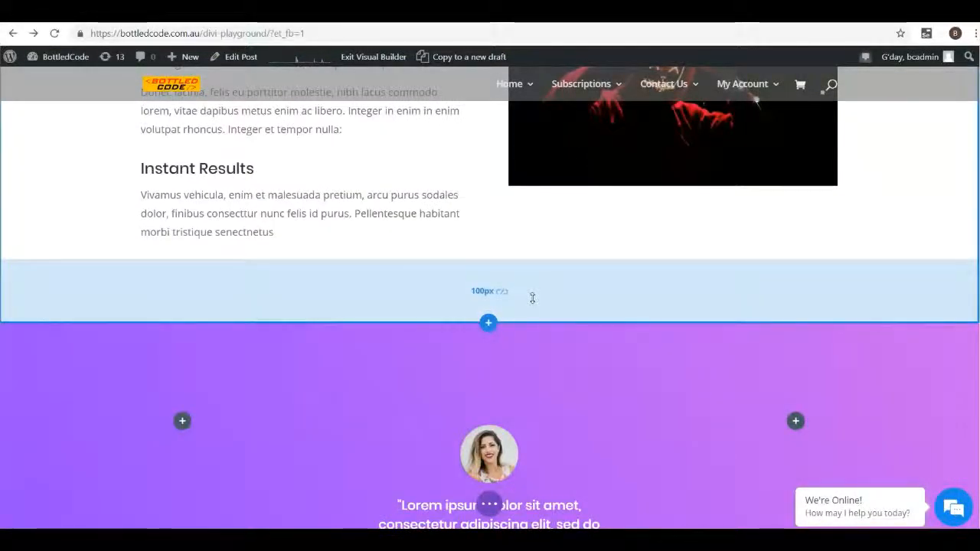
pyautogui.scroll(8, 533, 298)
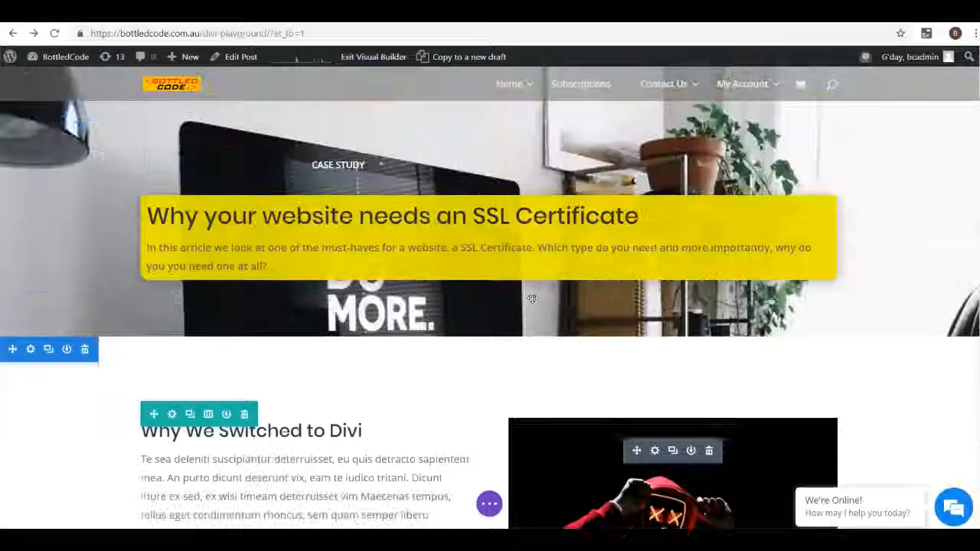
pyautogui.scroll(-4, 533, 298)
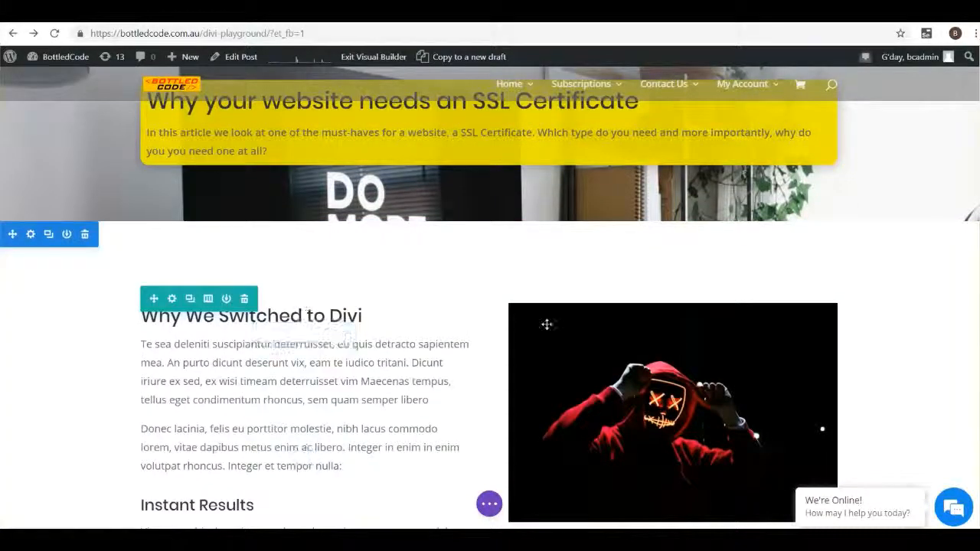
pyautogui.scroll(-2, 576, 324)
pyautogui.scroll(-2, 482, 348)
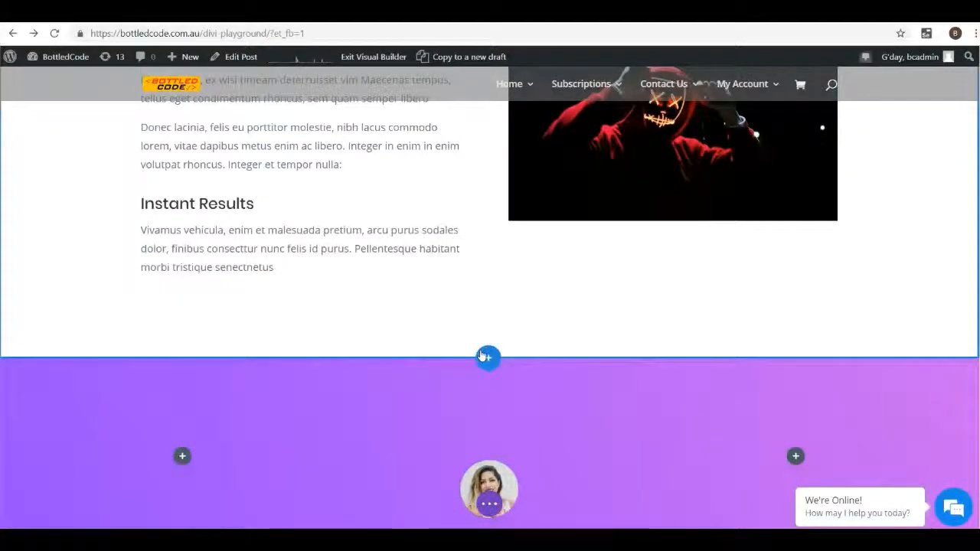